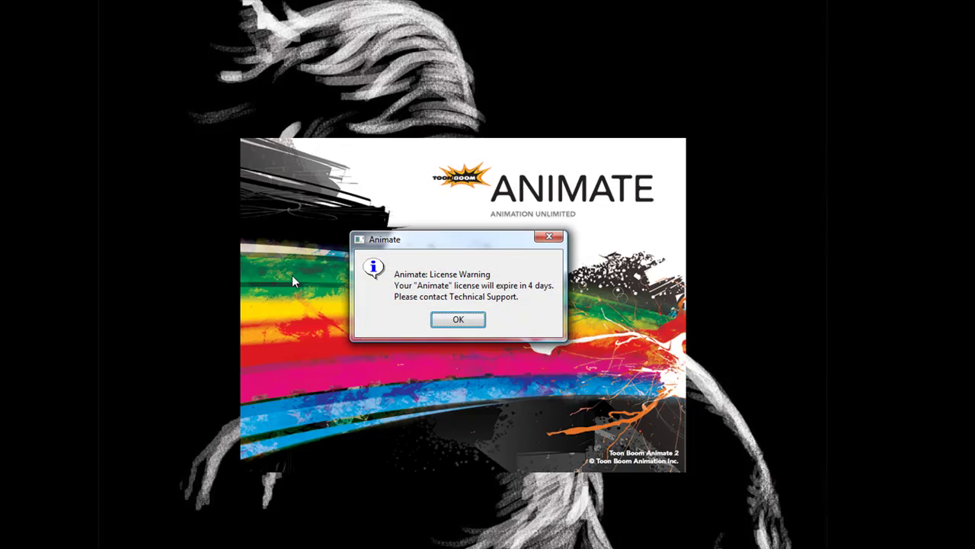
Dismiss the licence warning, activate the Text tool and select frame 1 of the Drawing layer.
click(459, 321)
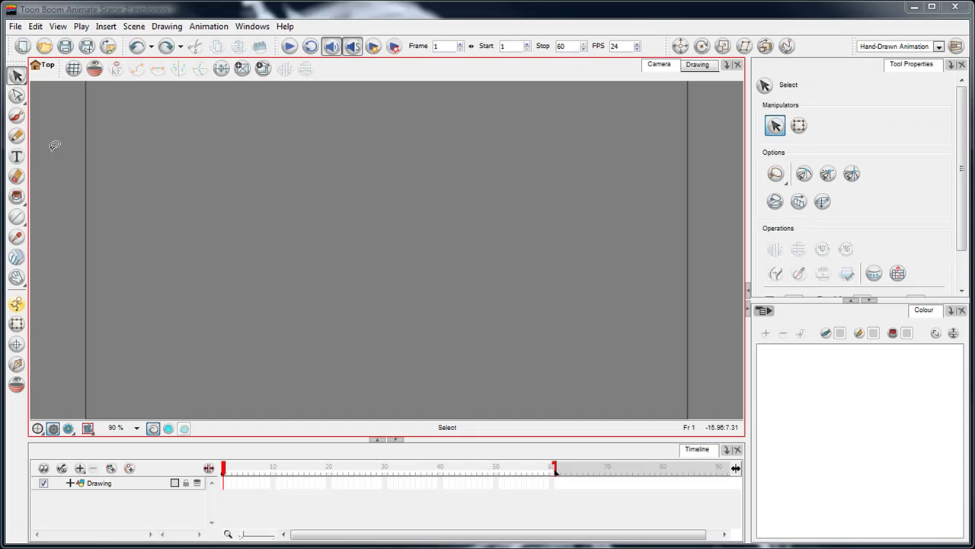
click(16, 157)
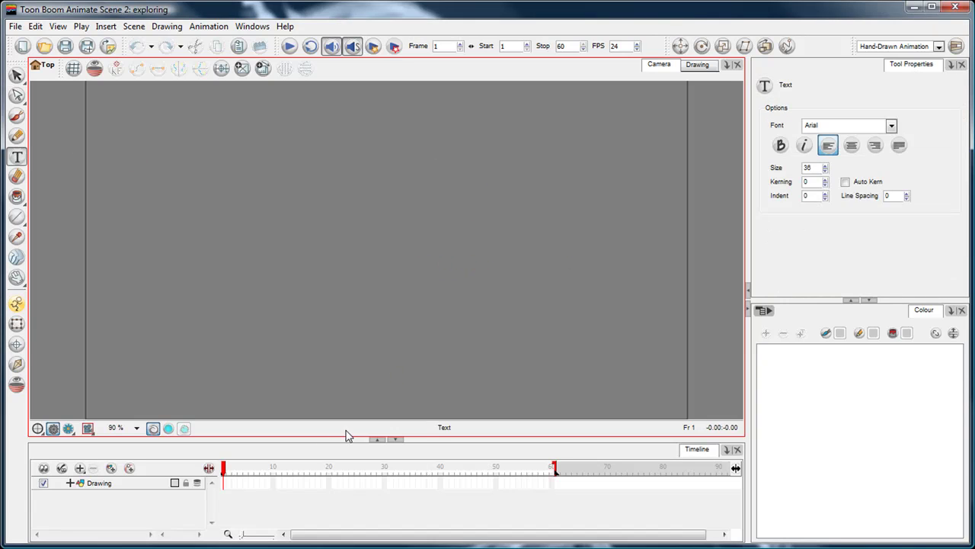
click(229, 484)
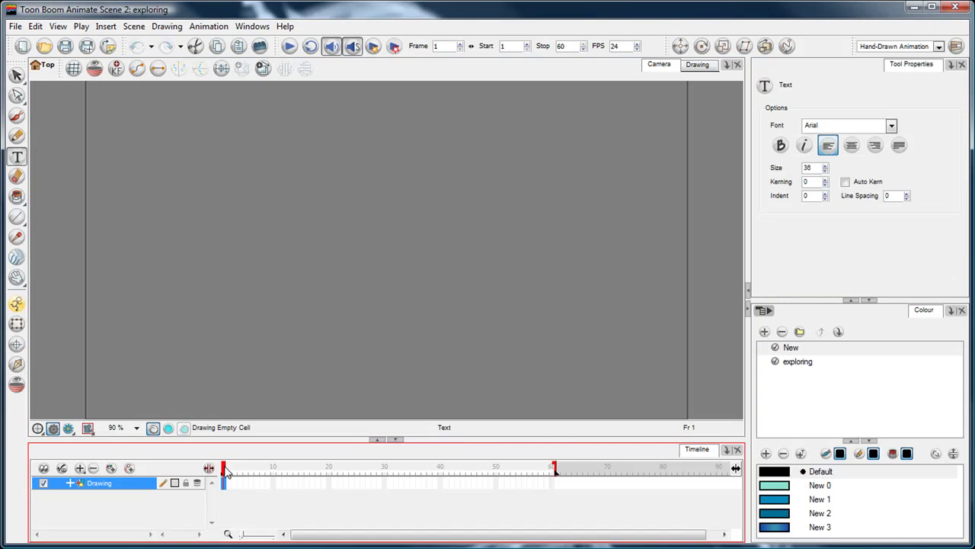
mouse_move(224, 467)
mouse_down()
mouse_move(237, 468)
mouse_move(224, 472)
mouse_up()
click(235, 485)
click(224, 482)
Add centre-aligned text reading "brackenwood" in the middle of the camera frame.
key(space)
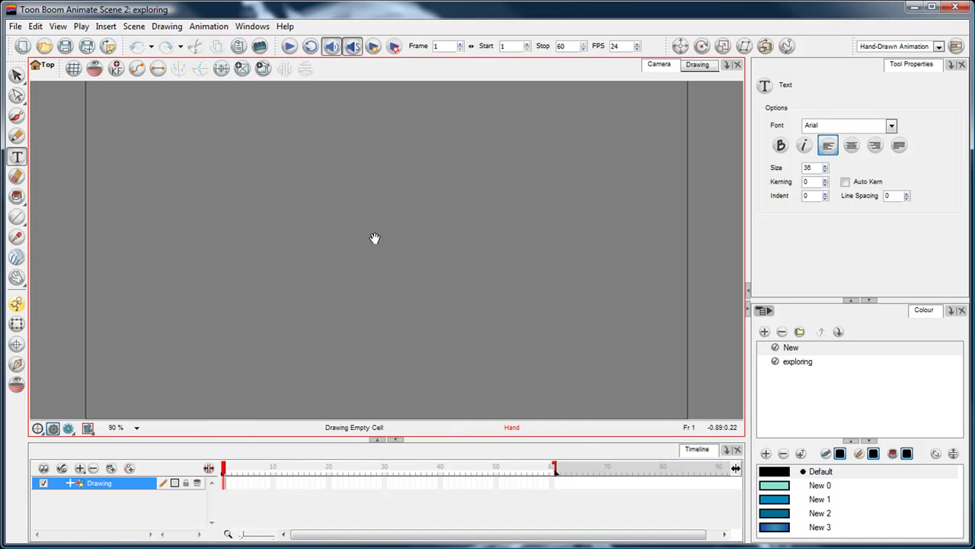
click(375, 239)
key(1)
drag(360, 235, 364, 234)
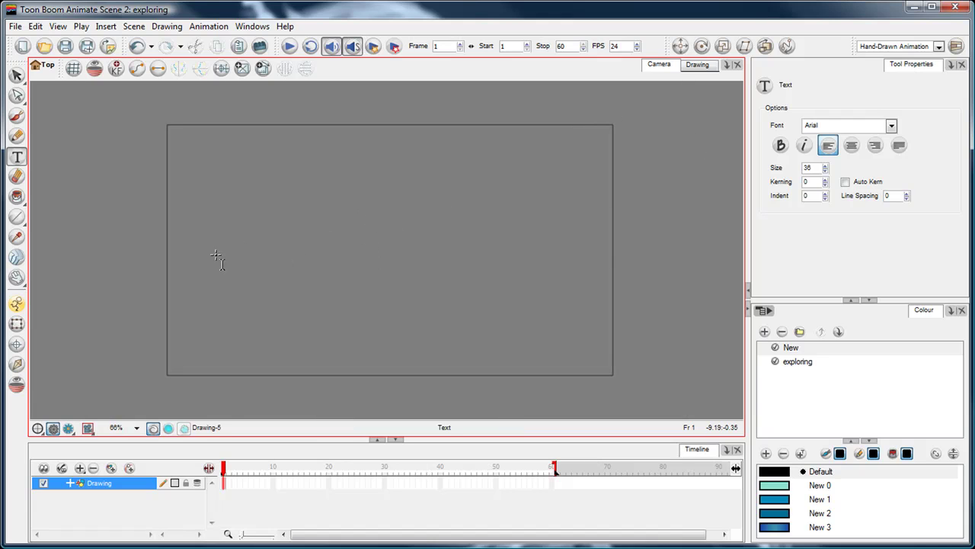
click(853, 146)
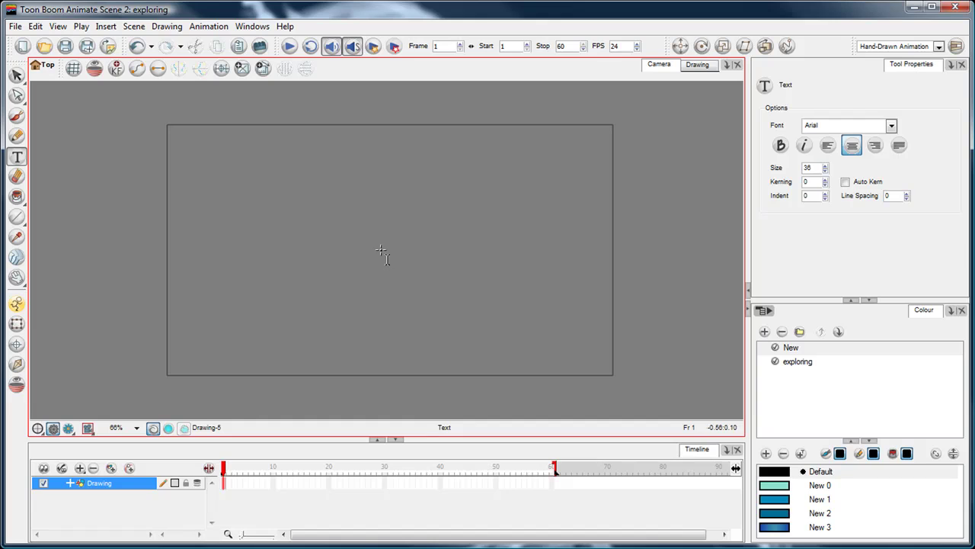
click(381, 250)
text(brackenwood)
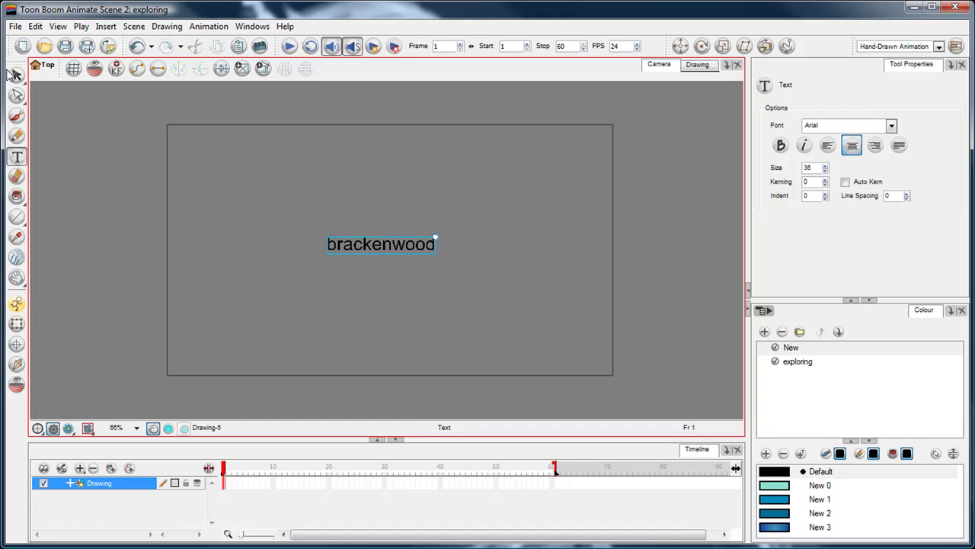
Select the brackenwood text as an object and enlarge the tool properties area to reveal all its text options.
click(15, 75)
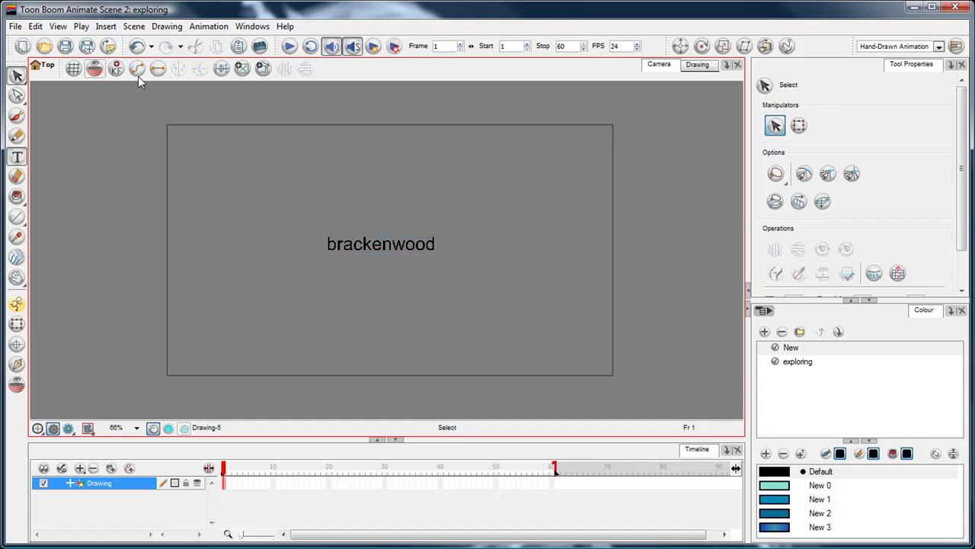
click(365, 240)
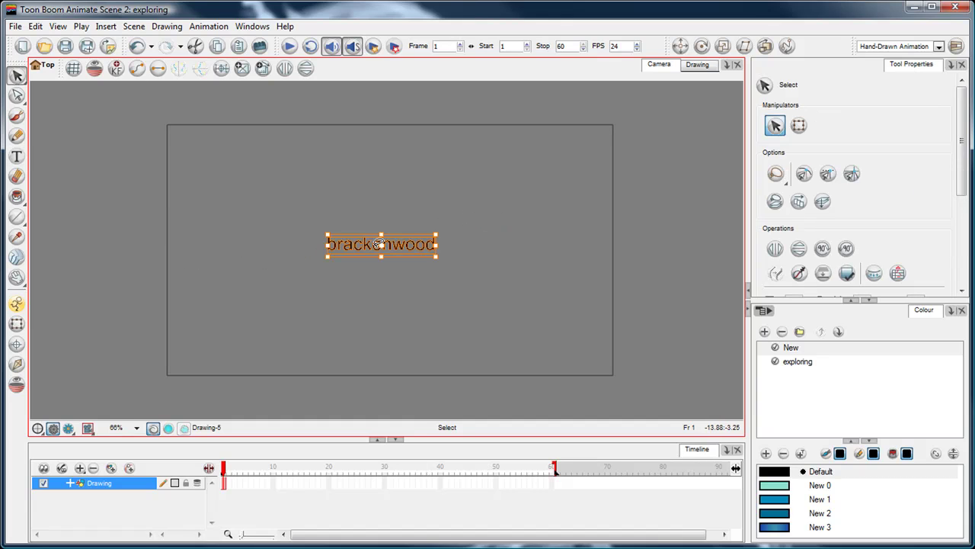
drag(817, 297, 820, 294)
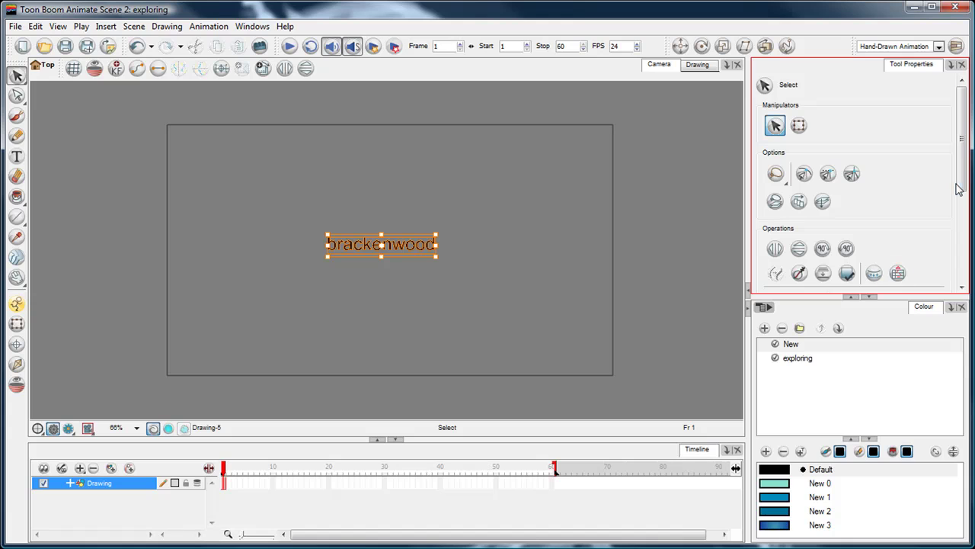
drag(959, 189, 962, 115)
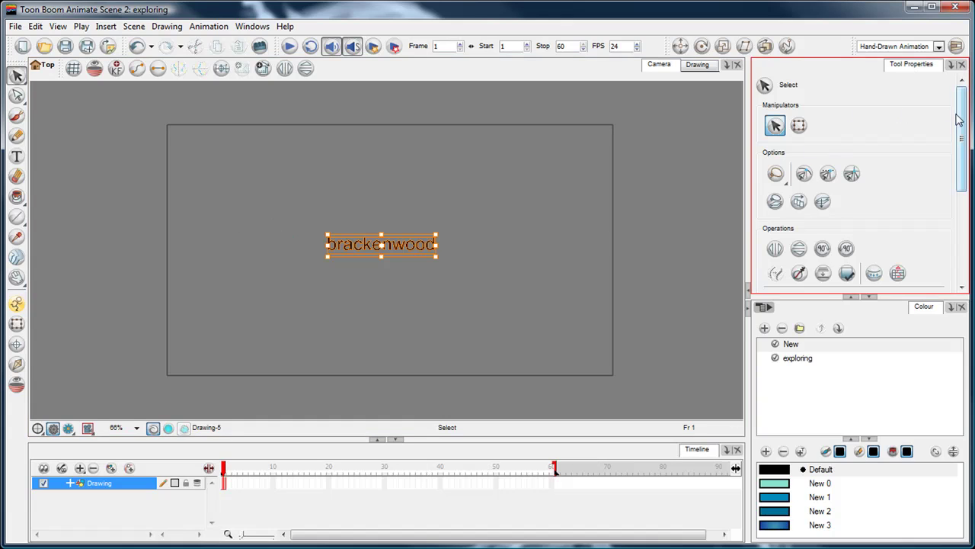
drag(958, 118, 961, 210)
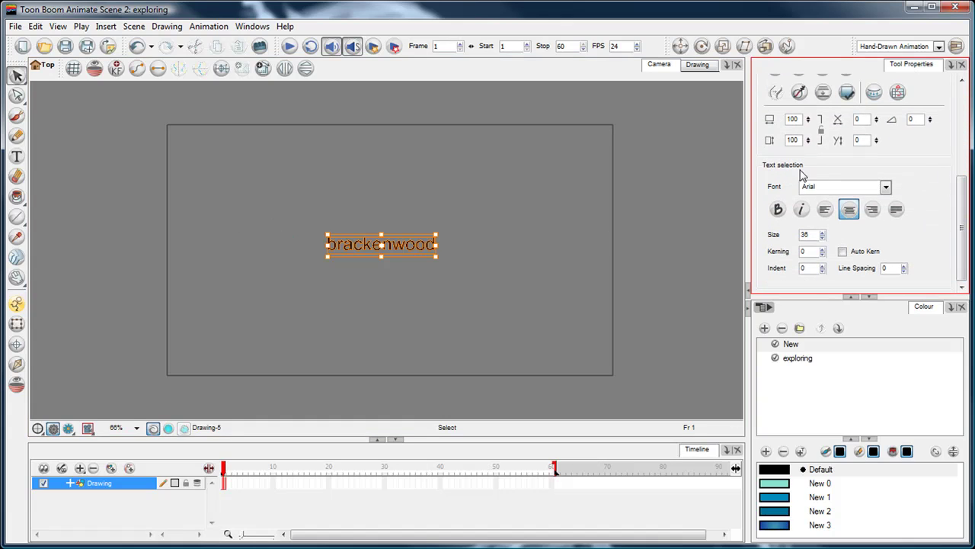
scroll(957, 194, up, 5)
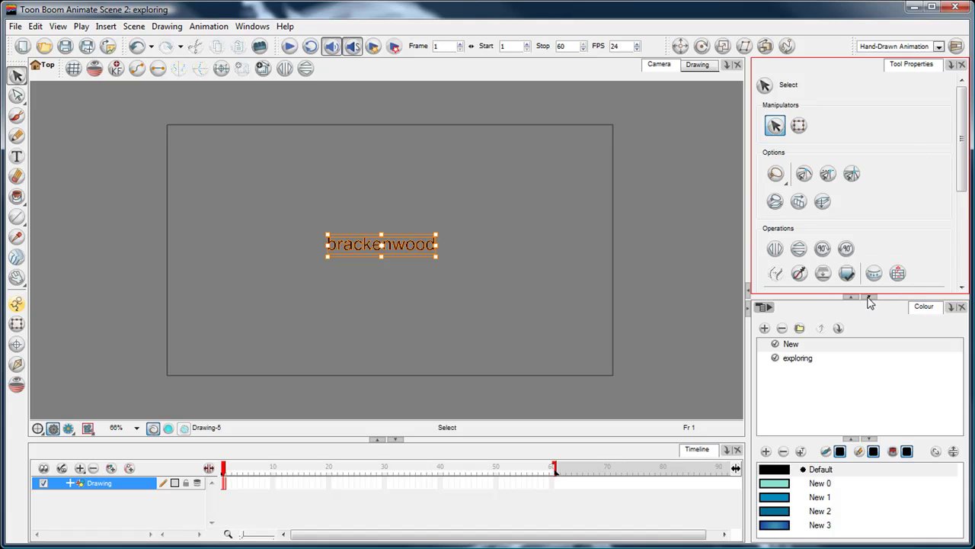
click(871, 296)
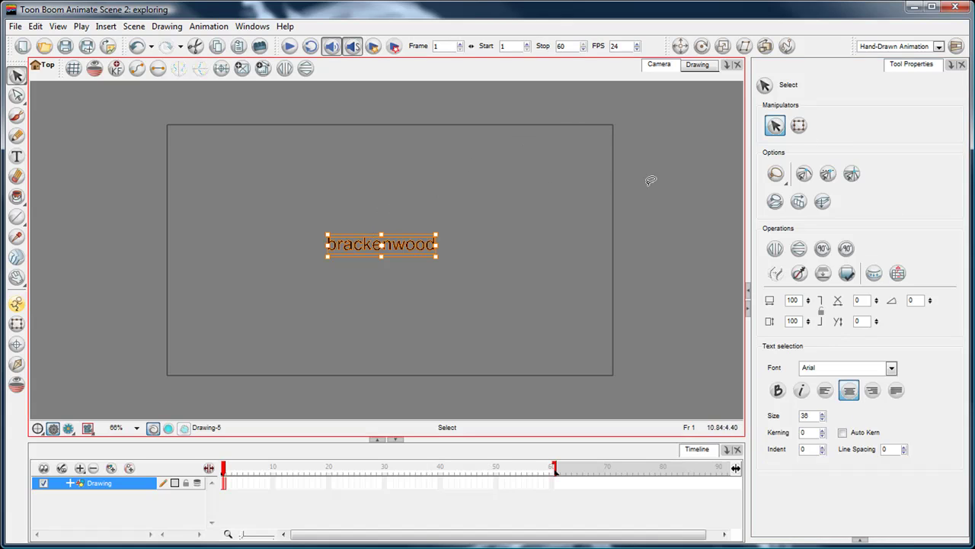
Change the font of the selected text from the font list to Brackenwood.
key(space)
key(2)
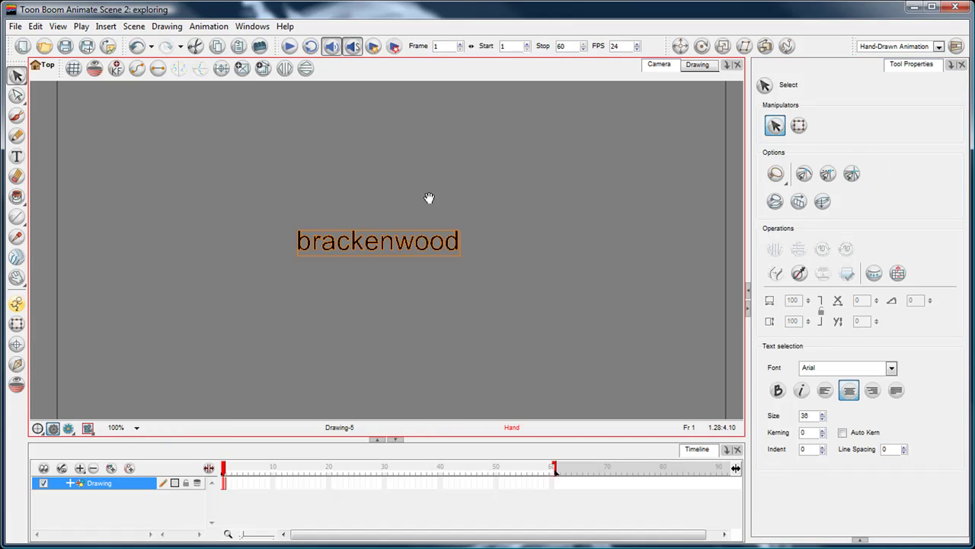
drag(429, 198, 446, 213)
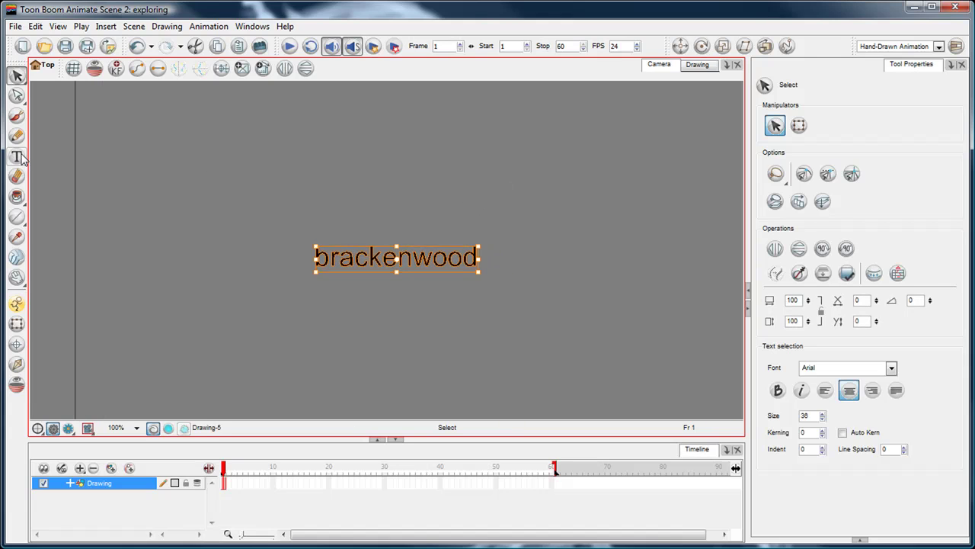
click(871, 371)
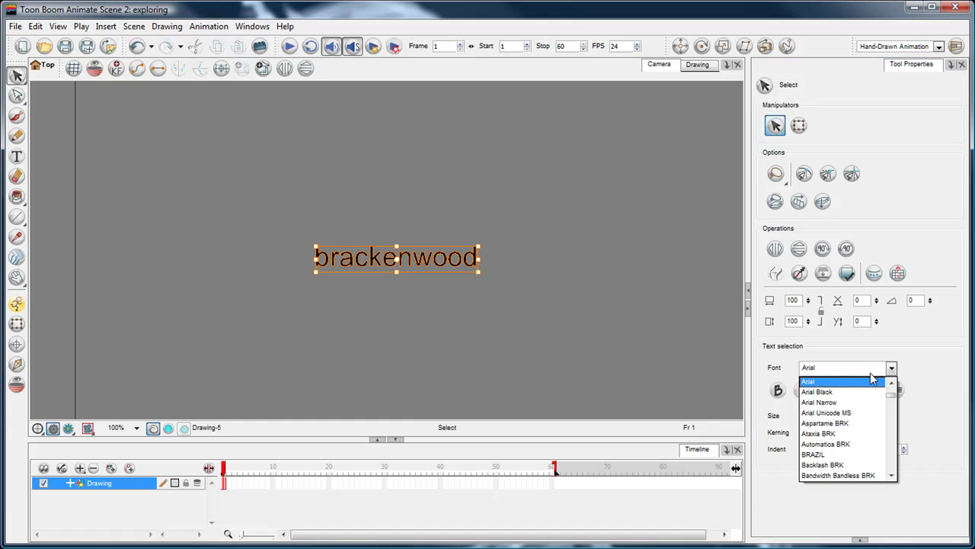
click(849, 371)
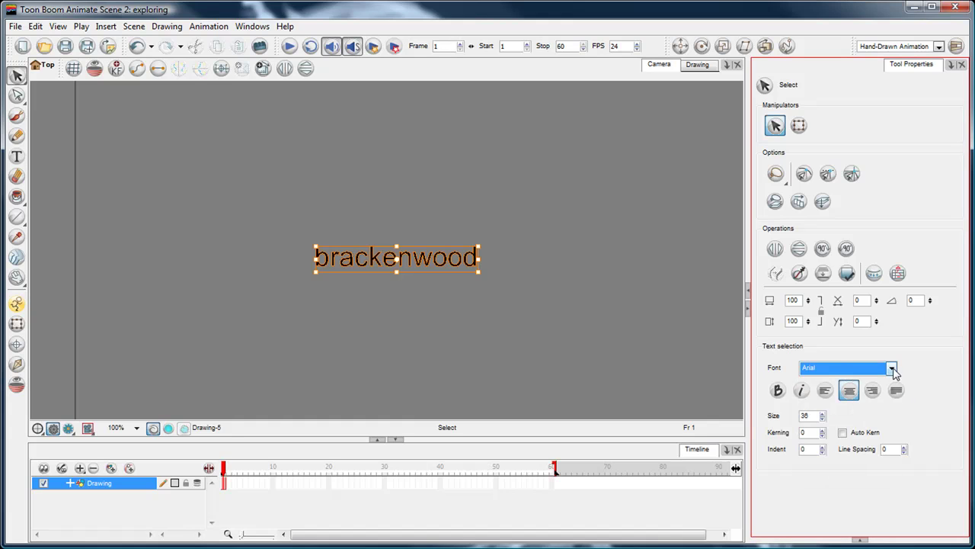
click(893, 369)
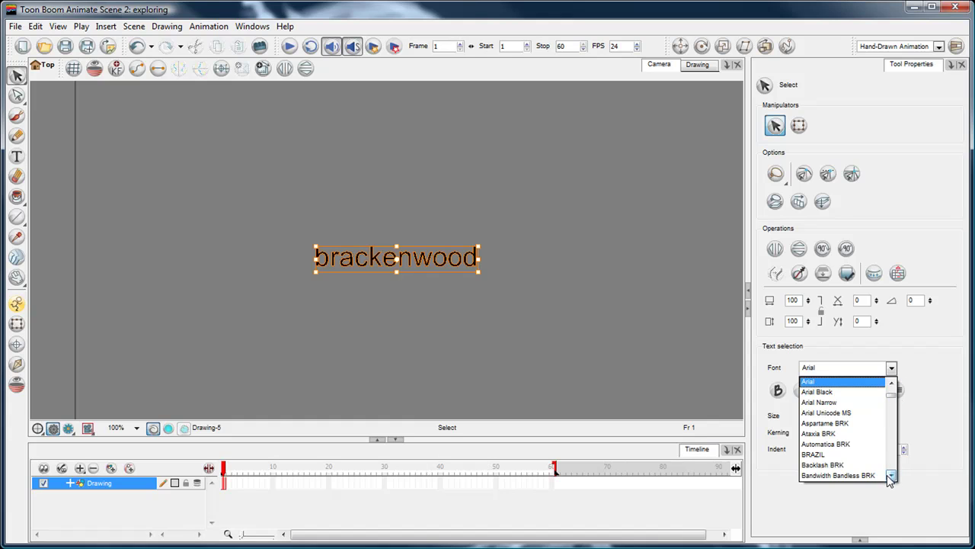
drag(893, 475, 894, 478)
click(851, 441)
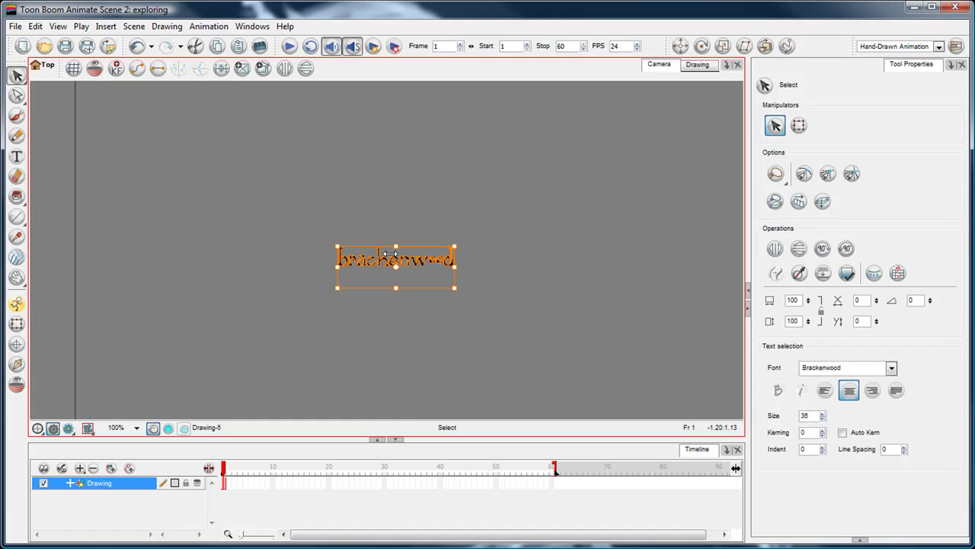
Set the text's font size to 120 and deselect the text.
double_click(806, 416)
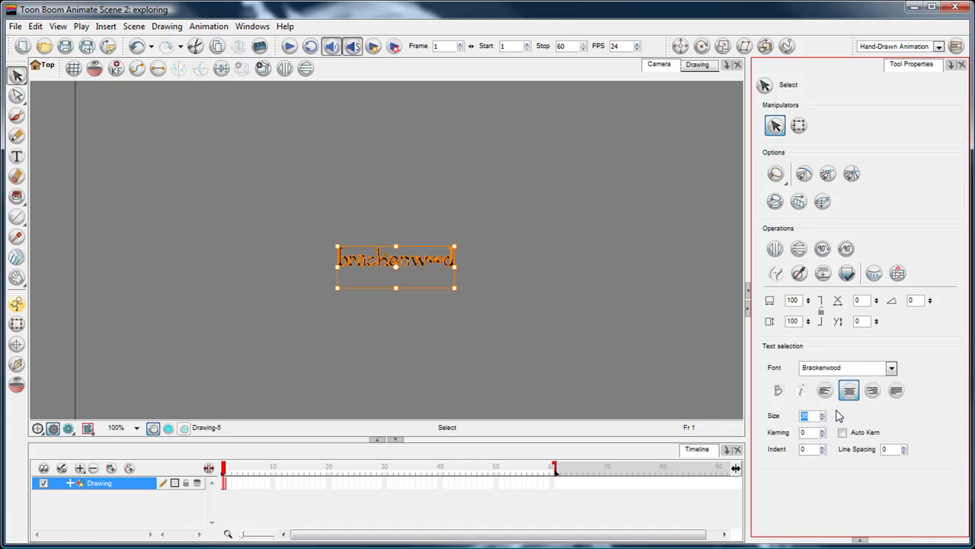
key(Return)
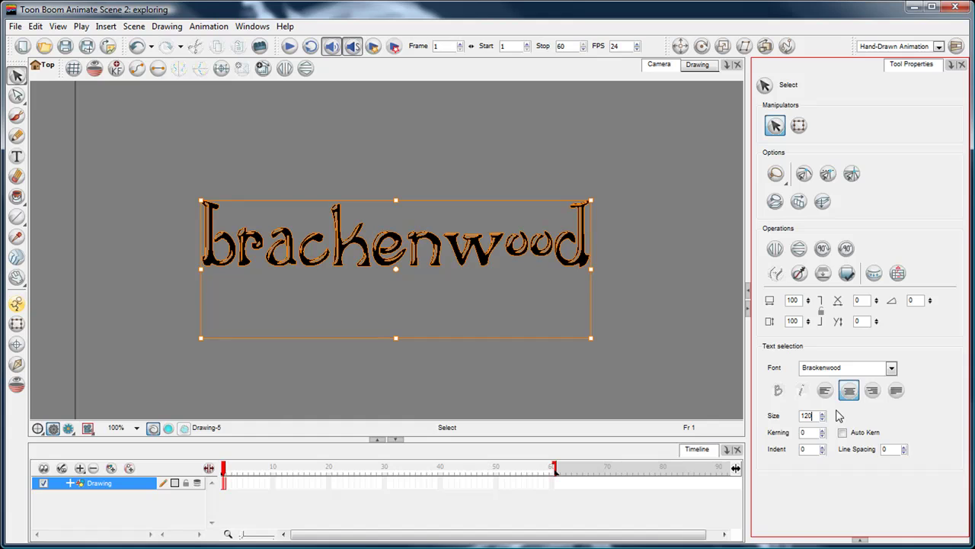
click(394, 290)
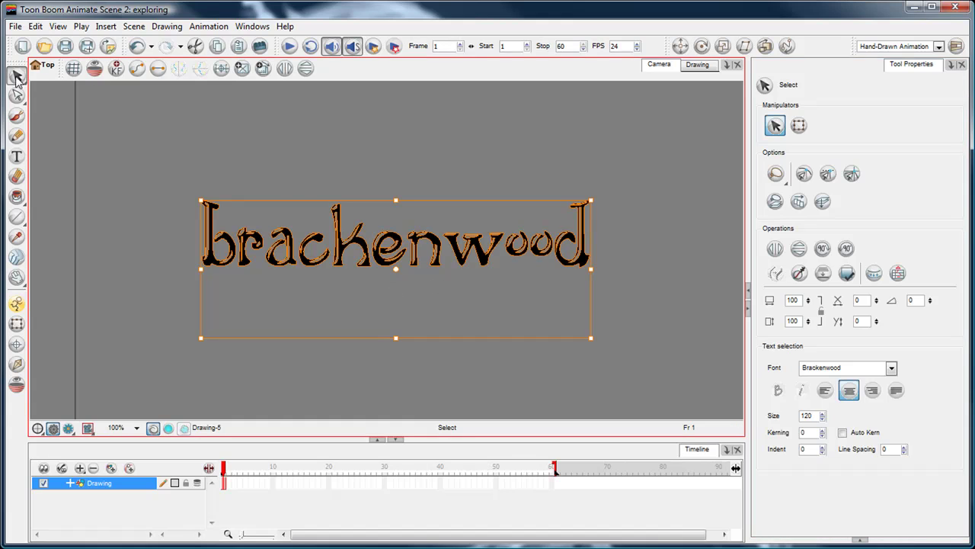
click(169, 120)
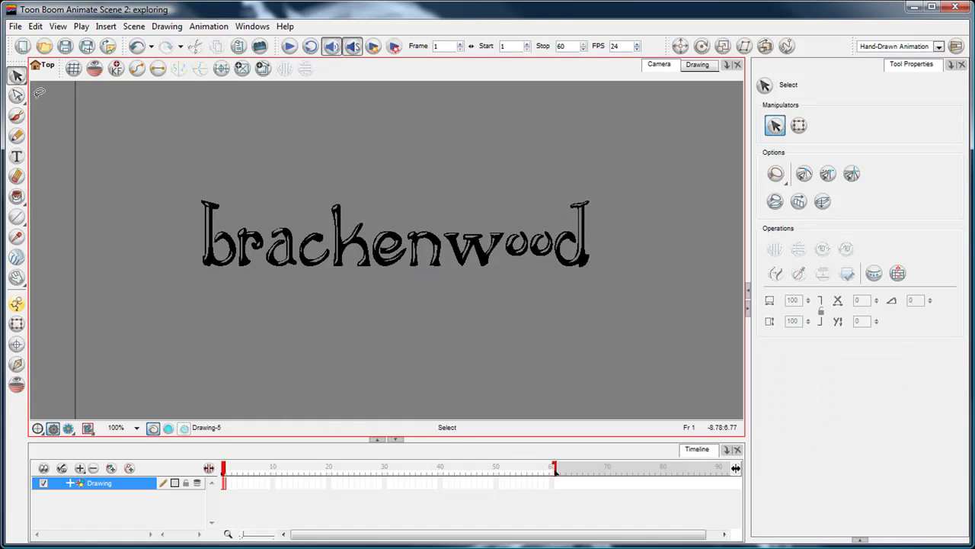
Set the font size of only the letters "ken" within the word to 80.
click(16, 156)
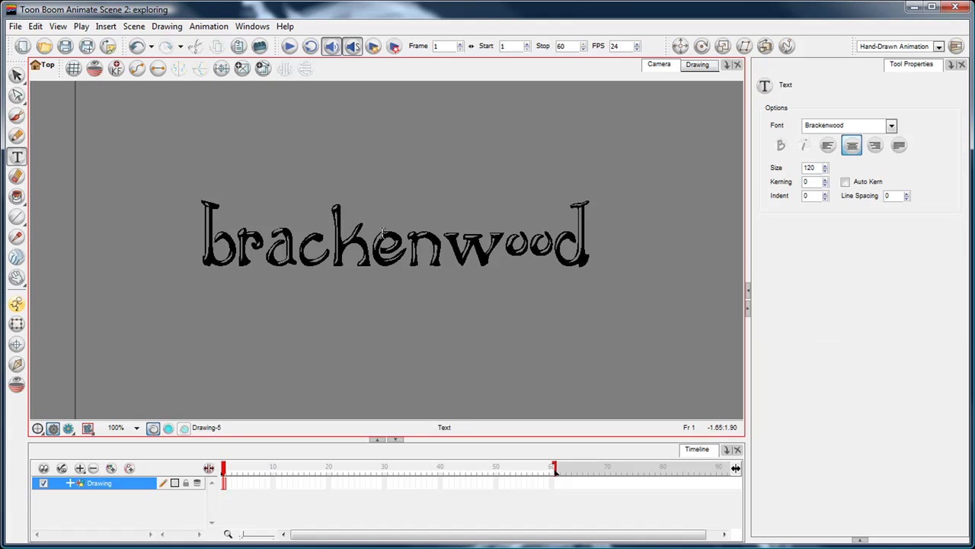
drag(439, 243, 333, 249)
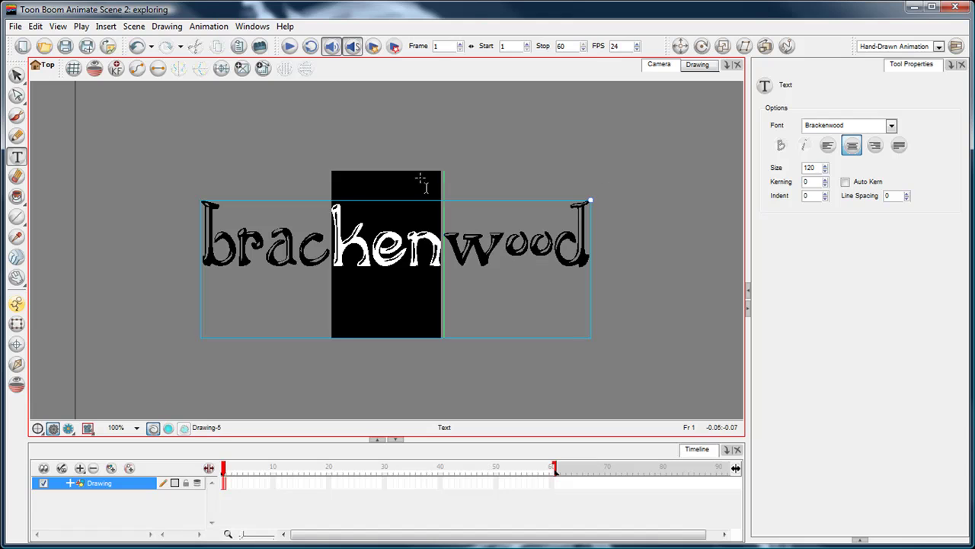
drag(816, 167, 801, 169)
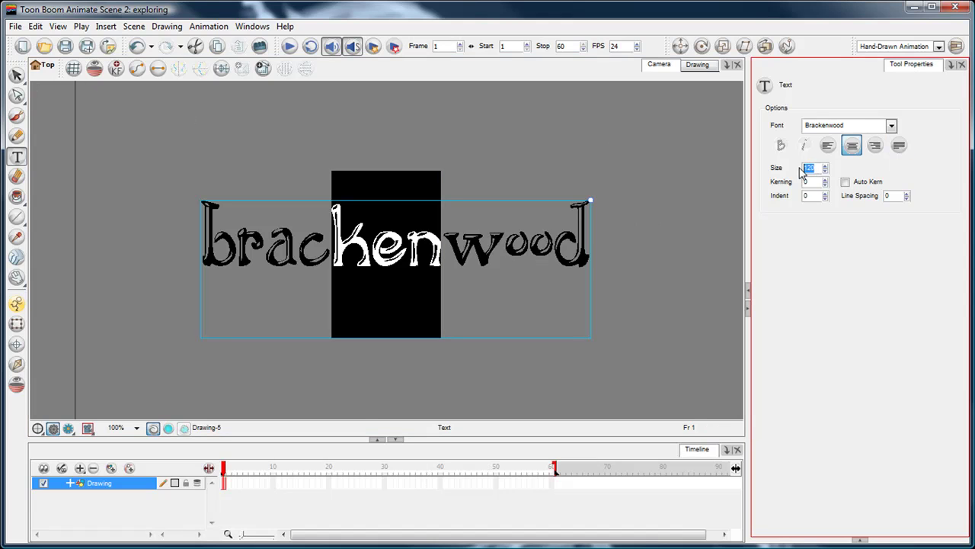
text(80)
key(Return)
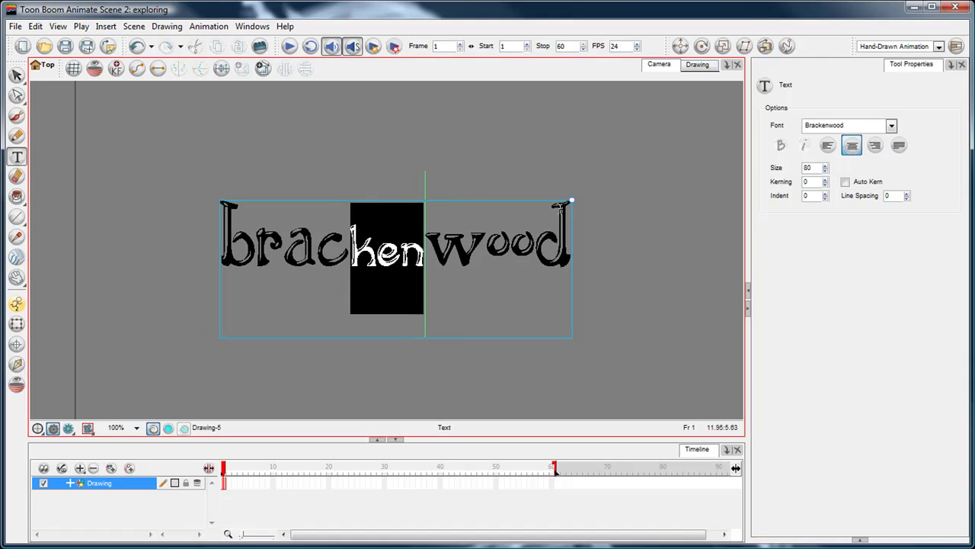
Set the font size of the letters "oo" in the word to 500.
drag(537, 242, 487, 244)
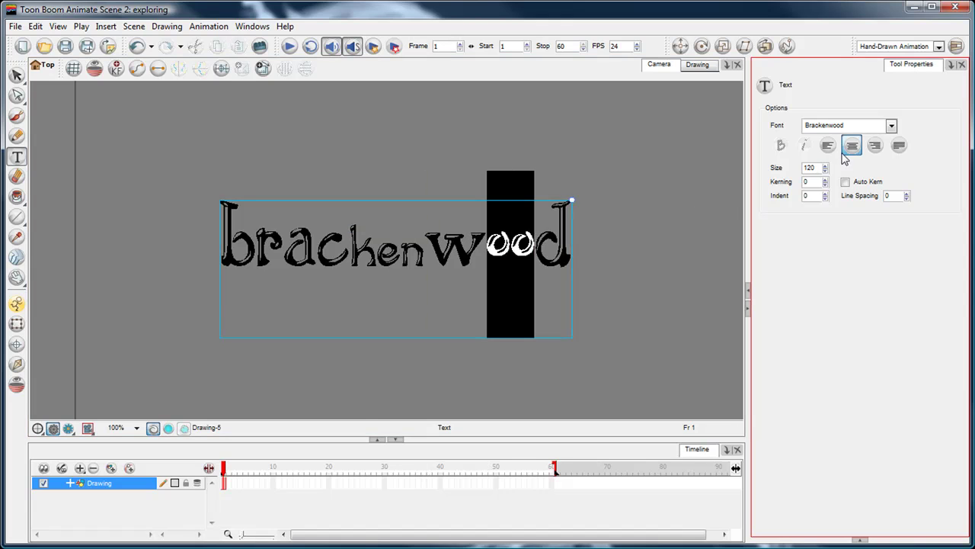
drag(816, 169, 802, 170)
text(500)
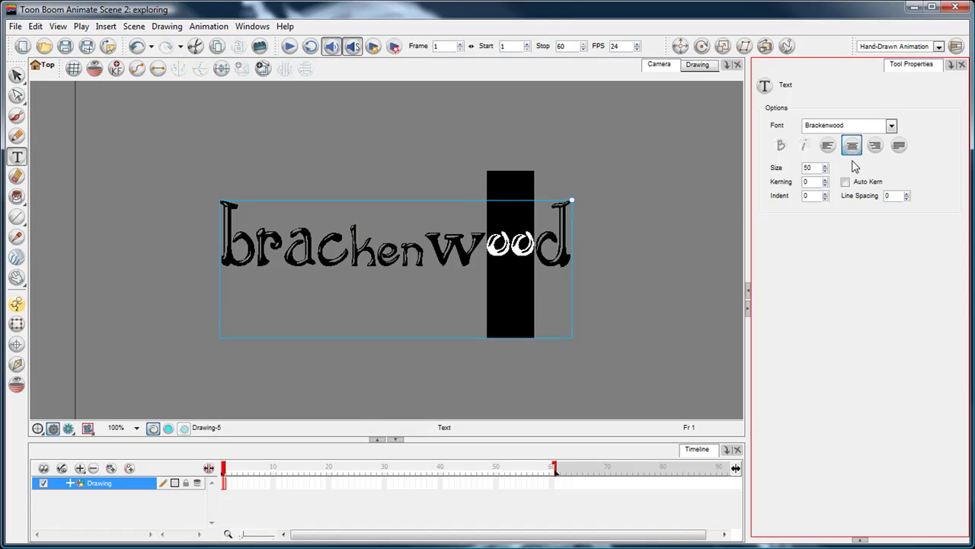
key(Return)
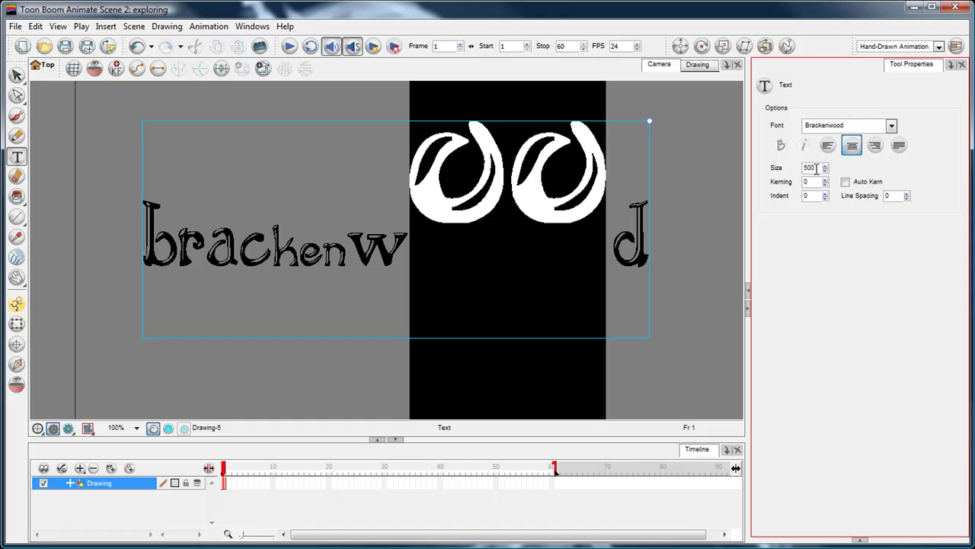
Restore the selected letters "oo" to font size 120.
drag(814, 171, 764, 171)
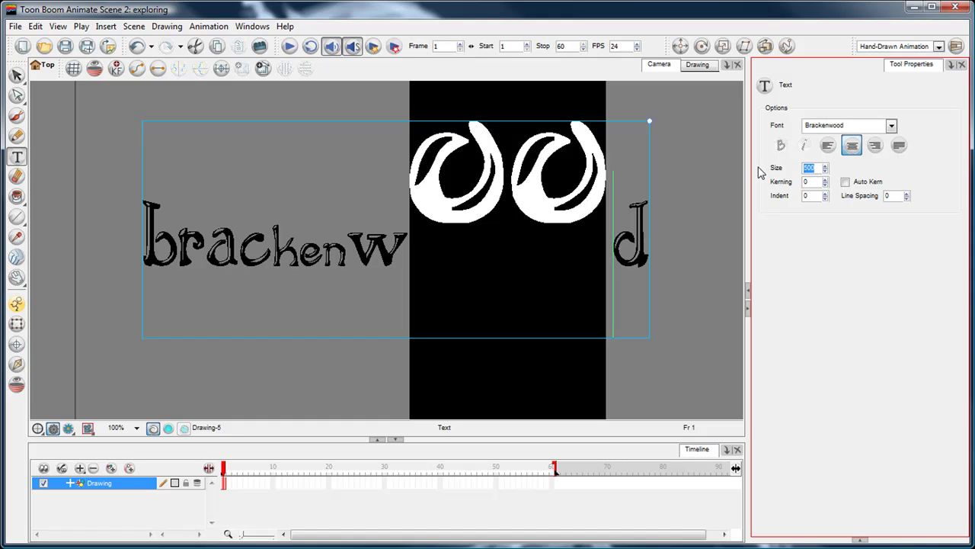
text(120)
key(Return)
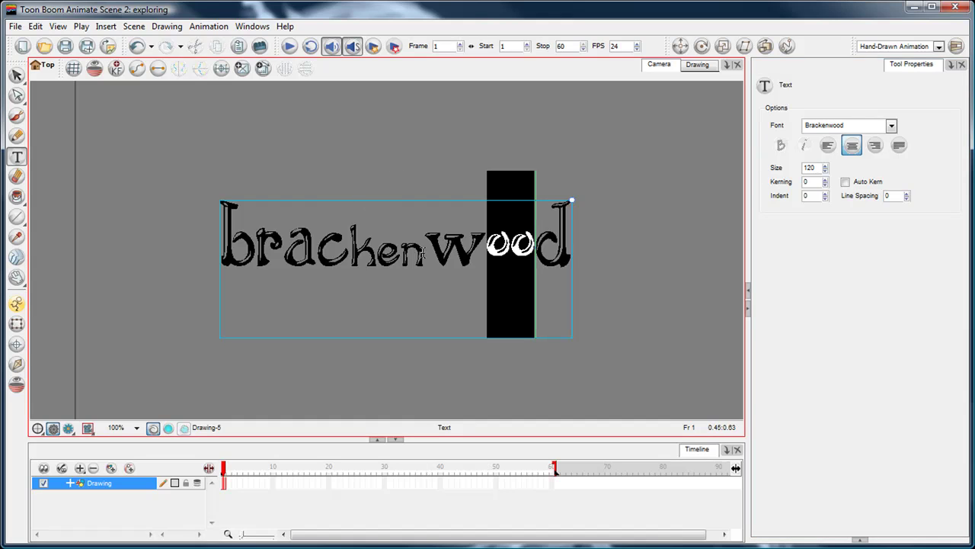
Reselect the letters "ken" and enter a font size of 80 for them.
drag(423, 252, 351, 252)
double_click(813, 167)
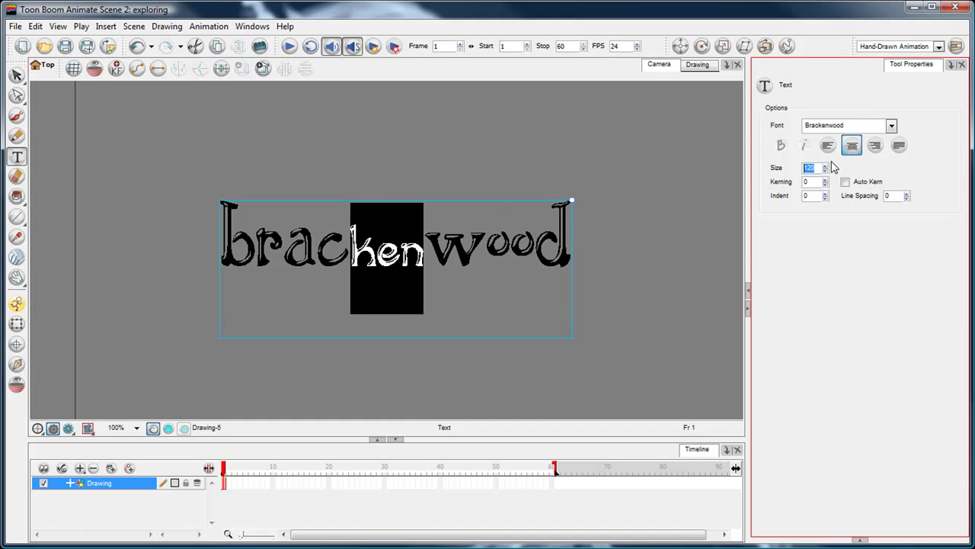
text(80)
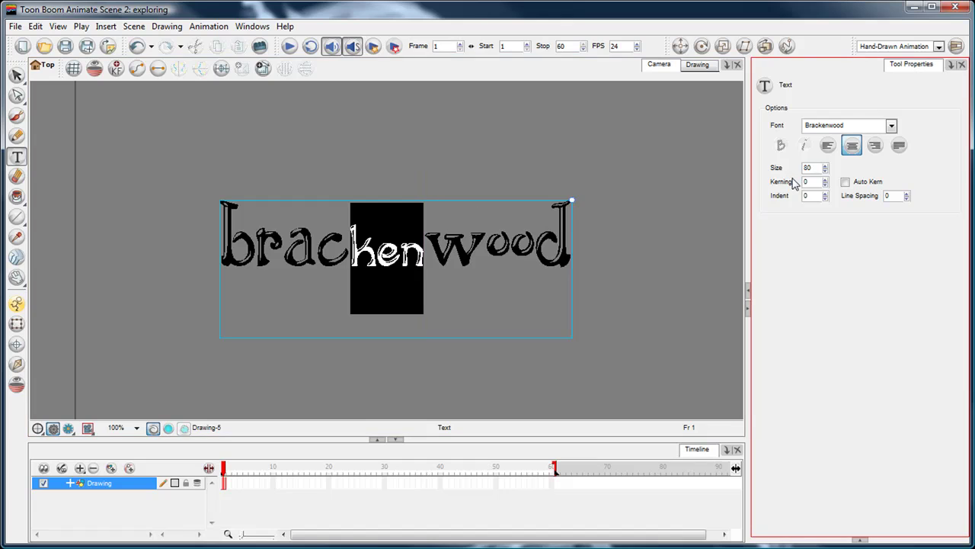
Restore the letters "ken" to font size 120 and select the whole word as one text object.
double_click(806, 168)
text(120)
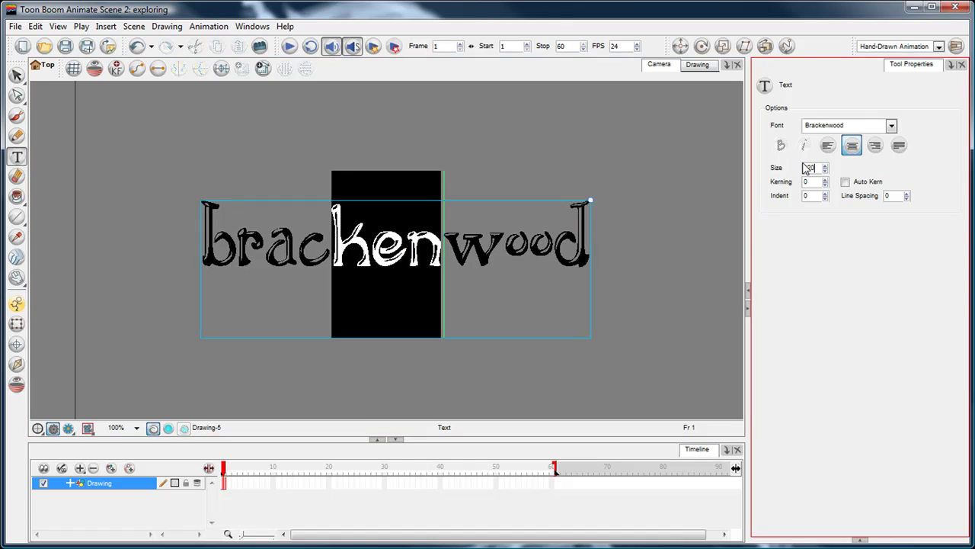
click(17, 75)
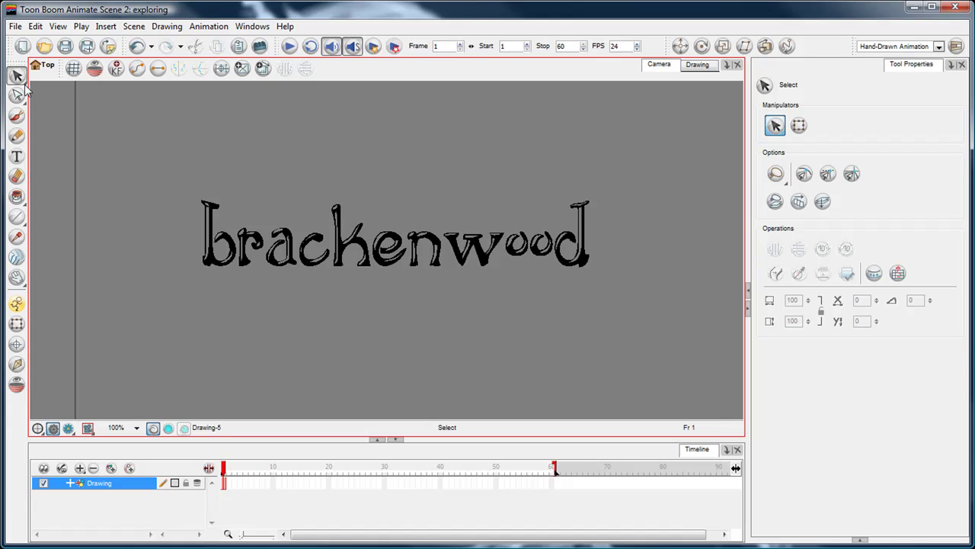
click(345, 239)
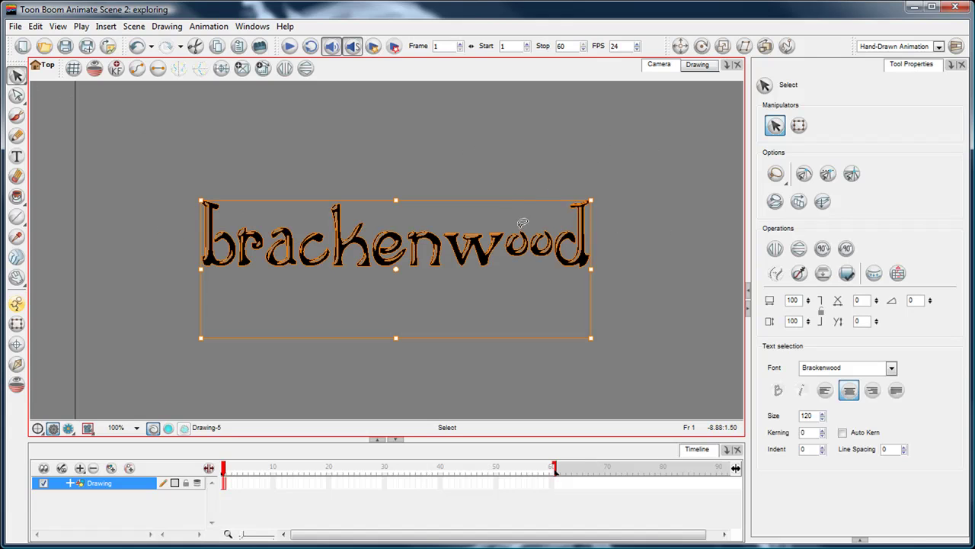
Switch from the Camera view to the Drawing view for the brackenwood text.
key(space)
key(1)
drag(468, 265, 450, 264)
click(564, 221)
key(1)
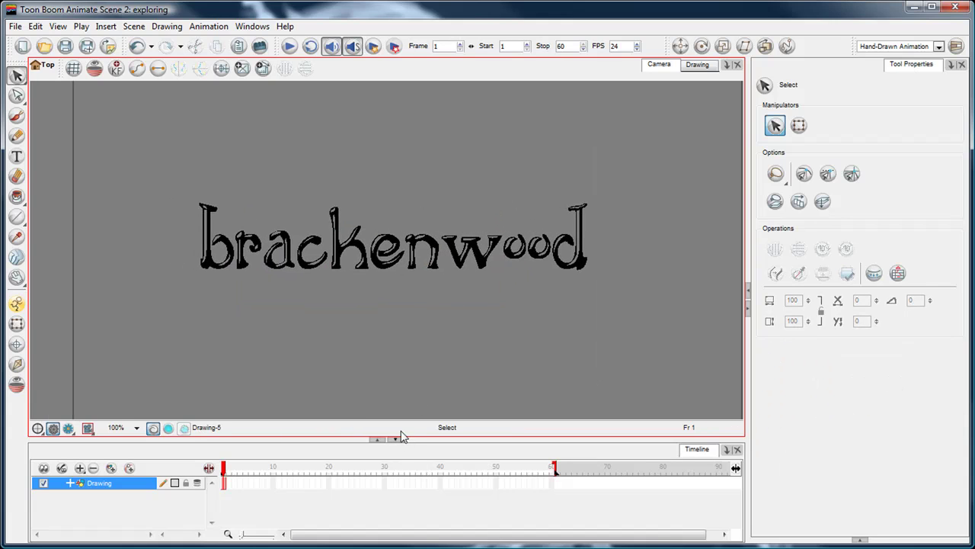
key(ctrl+a)
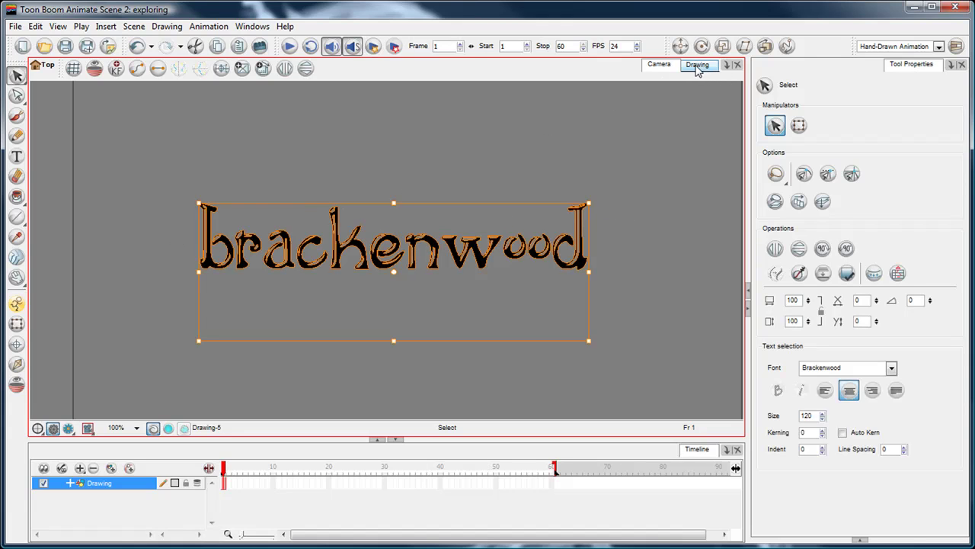
click(727, 65)
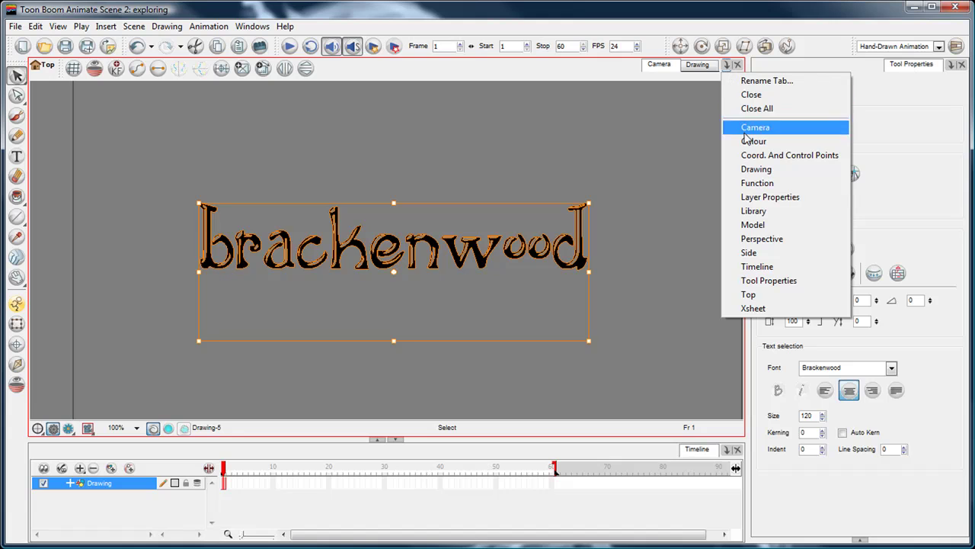
click(765, 170)
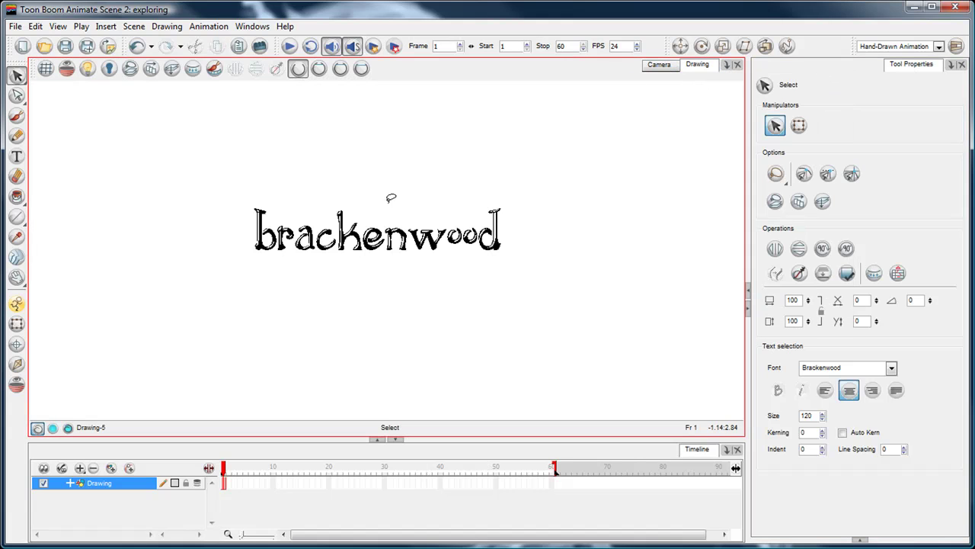
Select the whole brackenwood text and break it apart into separate text layers, one per letter.
drag(566, 216, 211, 244)
key(space)
key(2)
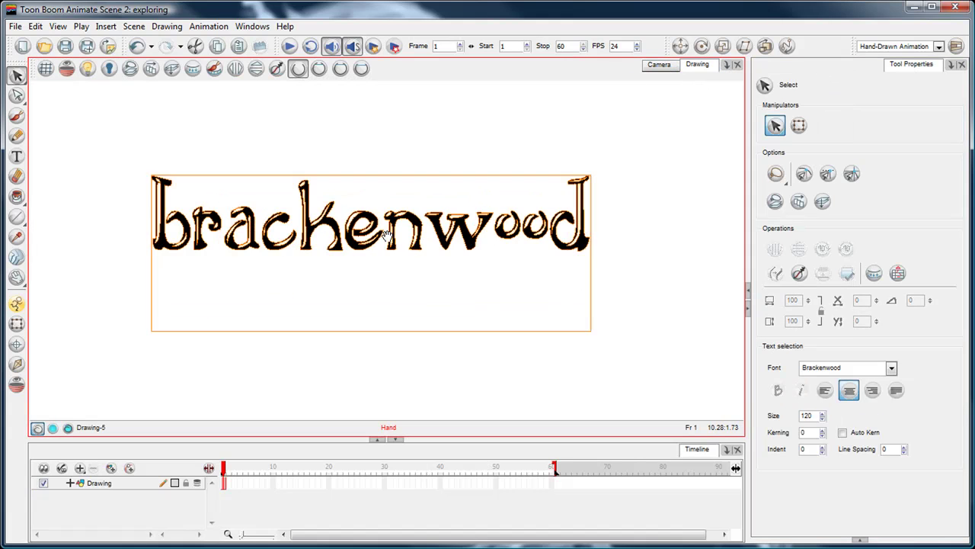
mouse_move(408, 251)
mouse_down()
mouse_move(391, 231)
mouse_move(418, 218)
mouse_move(439, 179)
mouse_up()
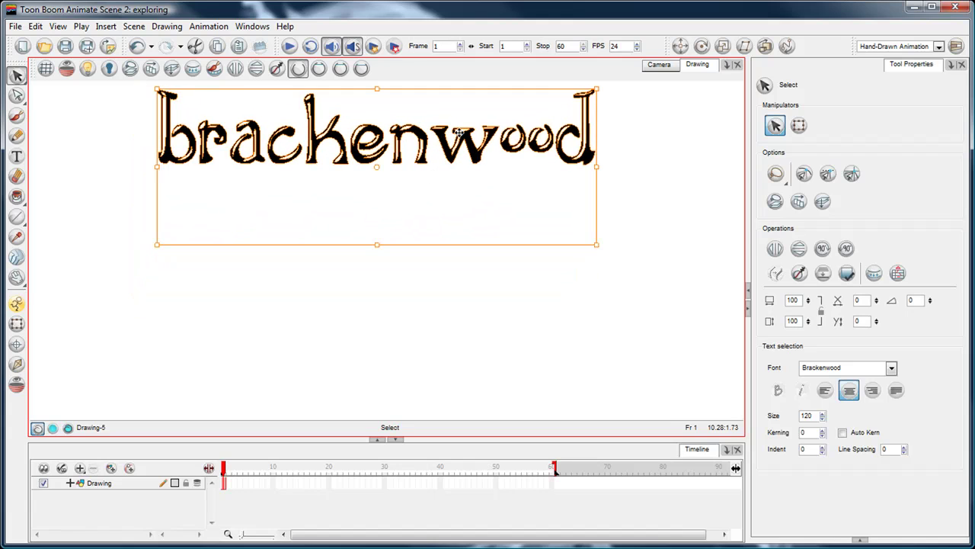
right_click(440, 132)
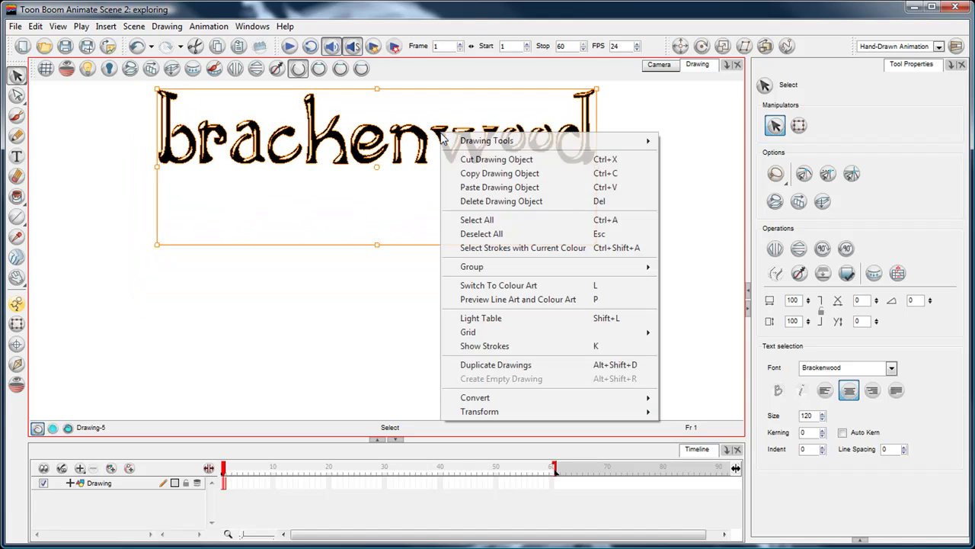
mouse_move(529, 404)
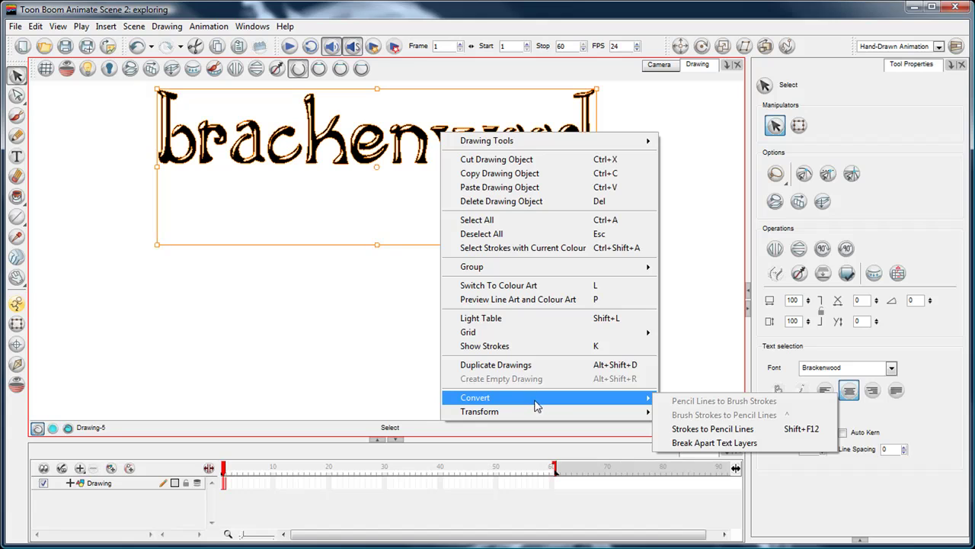
click(776, 448)
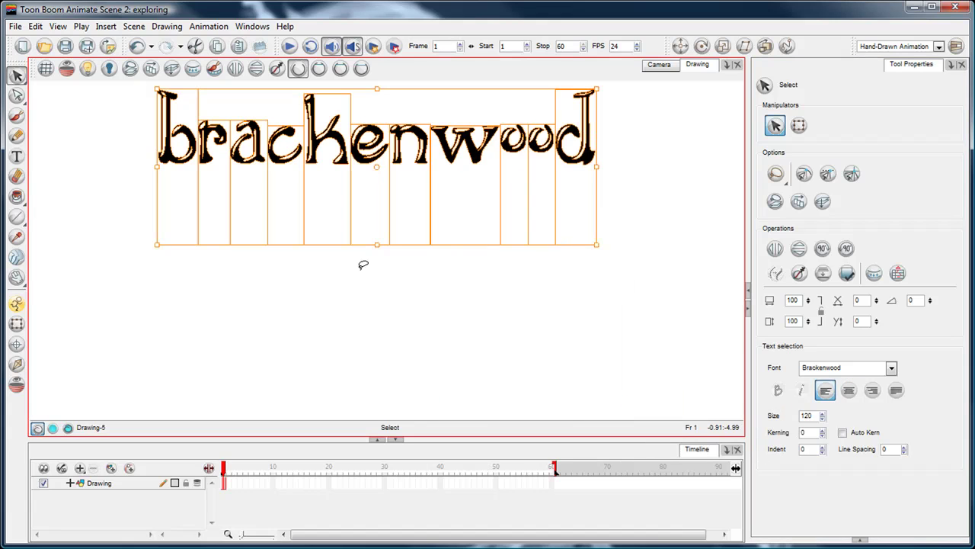
Highlight the separated letters k and n individually with the Text tool to check that each is independent editable text.
key(space)
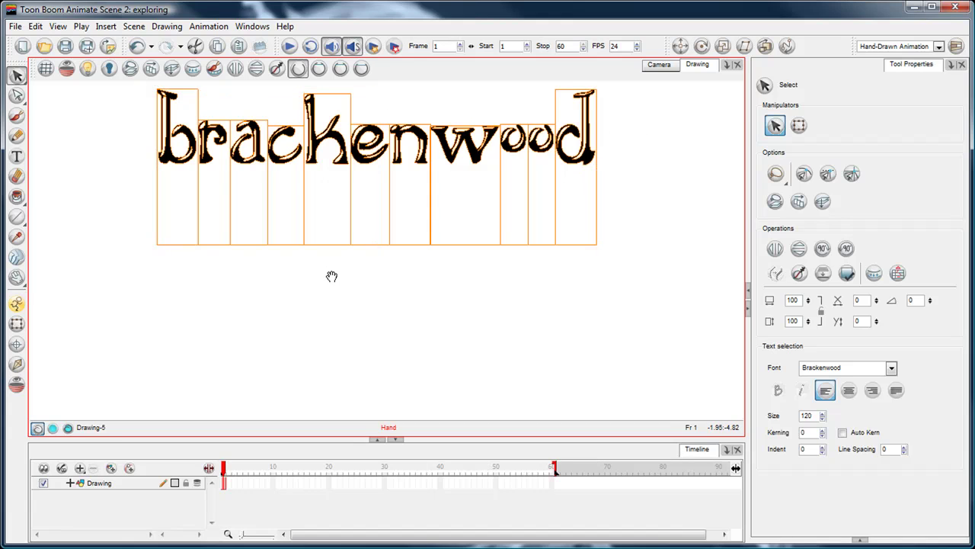
drag(336, 277, 341, 301)
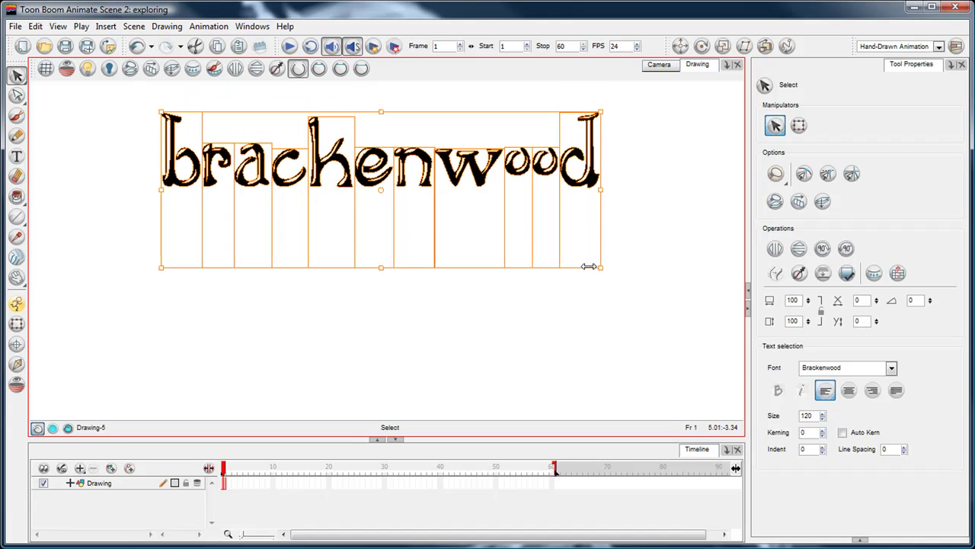
click(16, 156)
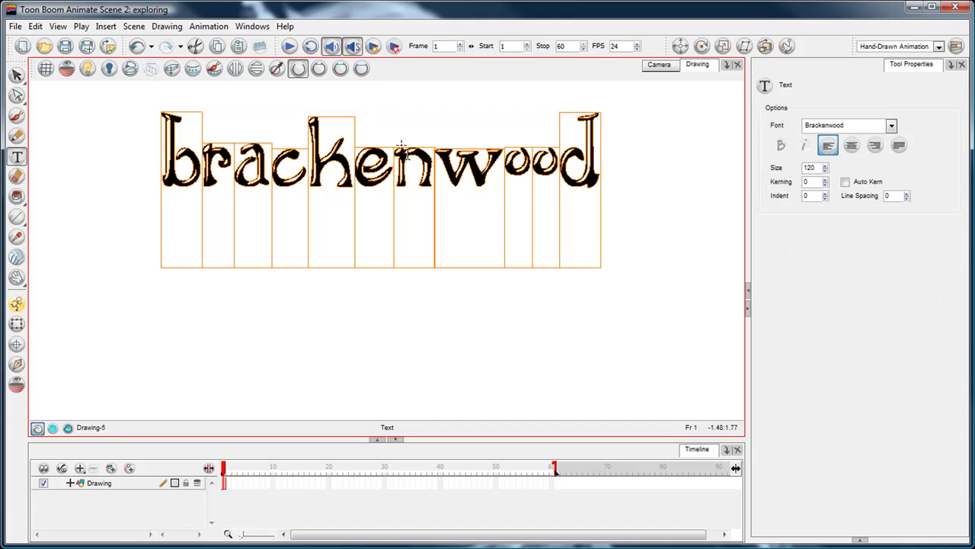
drag(348, 160, 322, 159)
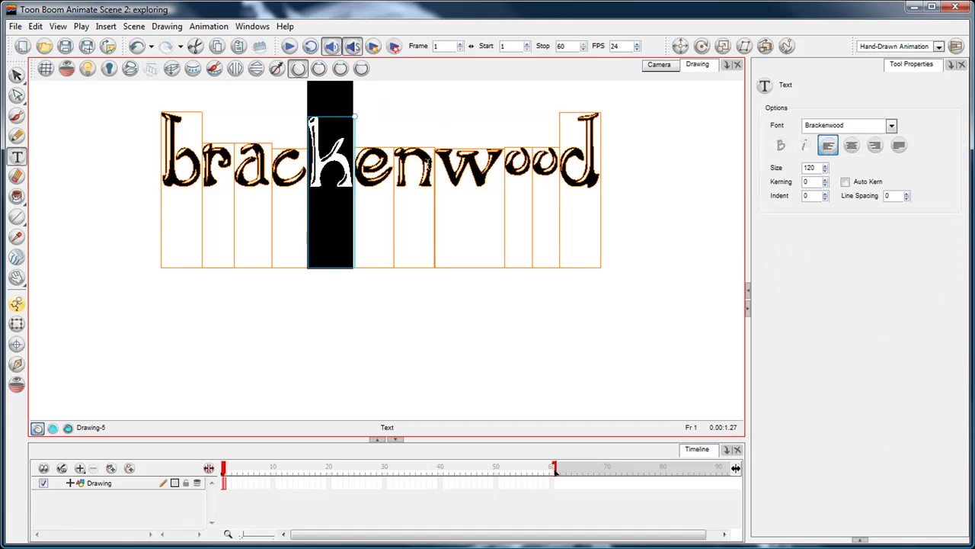
drag(430, 165, 413, 165)
double_click(415, 164)
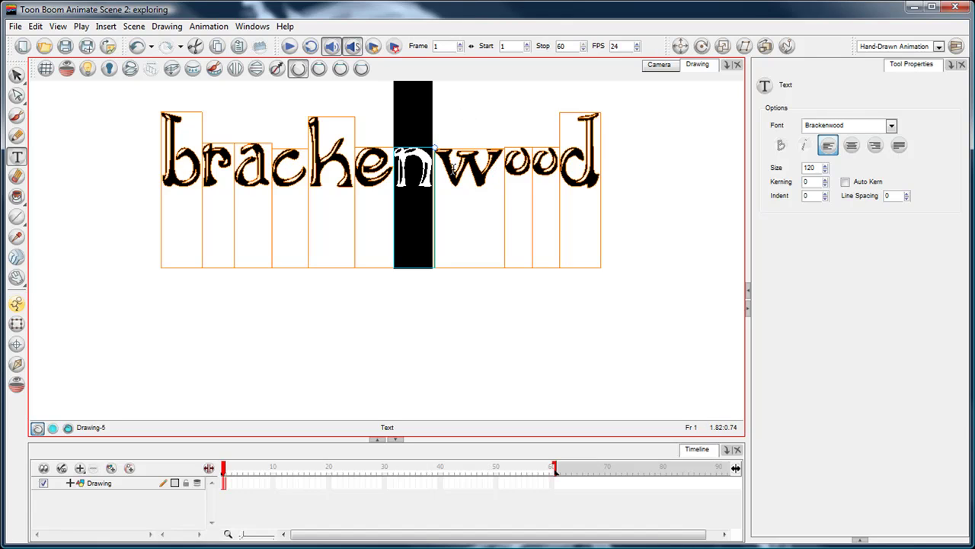
Select all the separated letters and break apart the text layers again to turn them into vector shapes.
click(17, 75)
drag(84, 163, 633, 163)
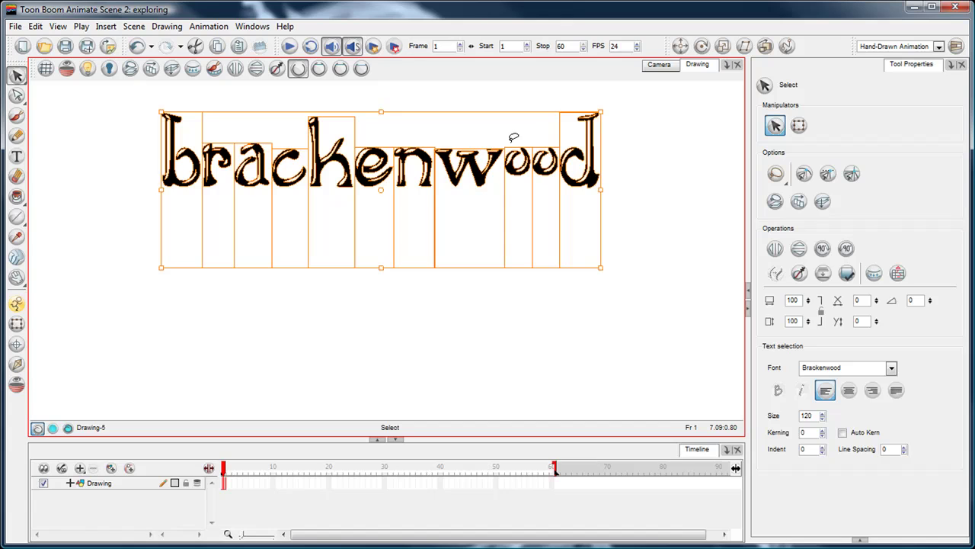
drag(464, 209, 436, 203)
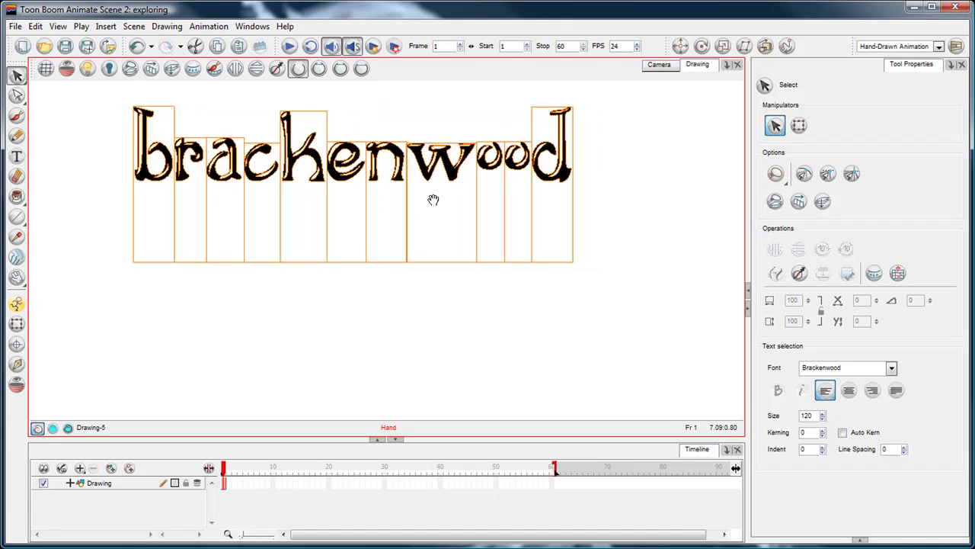
right_click(418, 154)
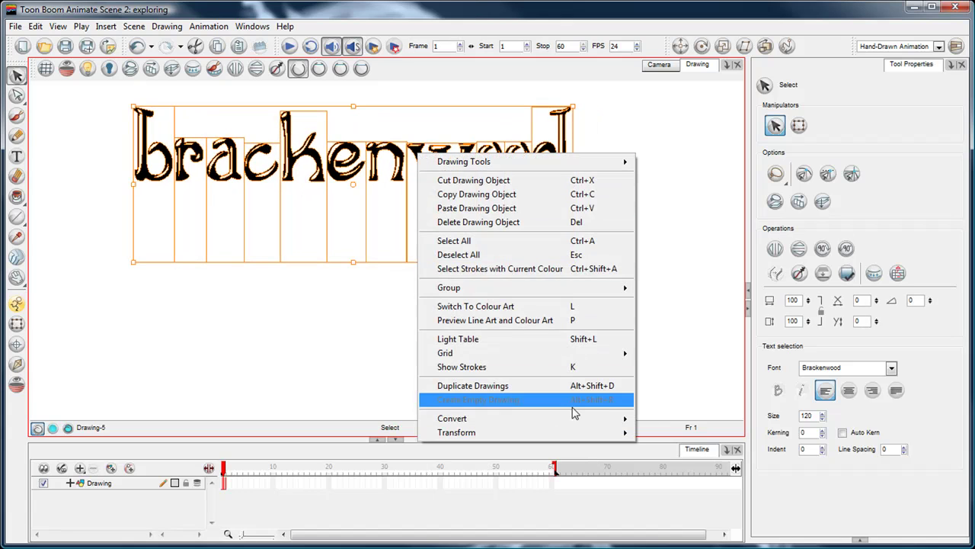
mouse_move(573, 425)
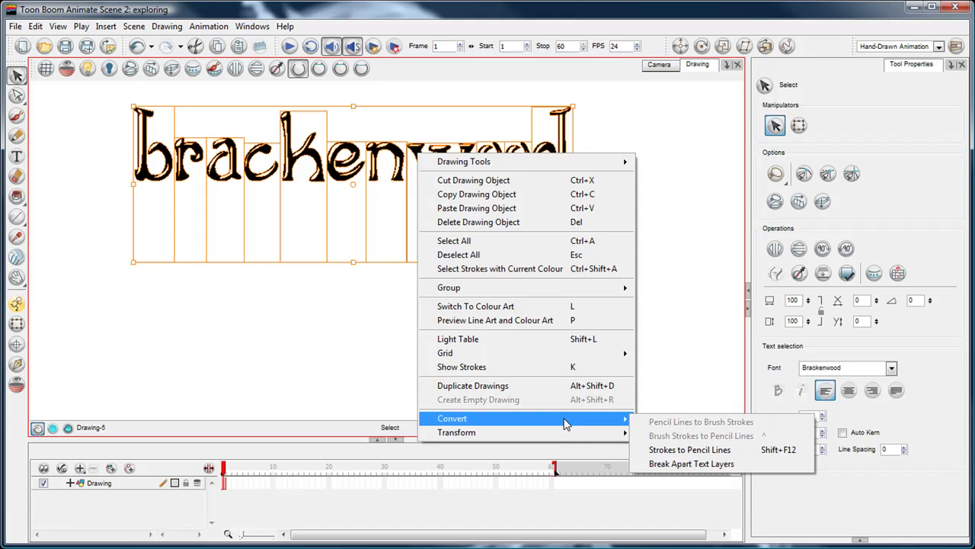
click(696, 464)
key(shift+n)
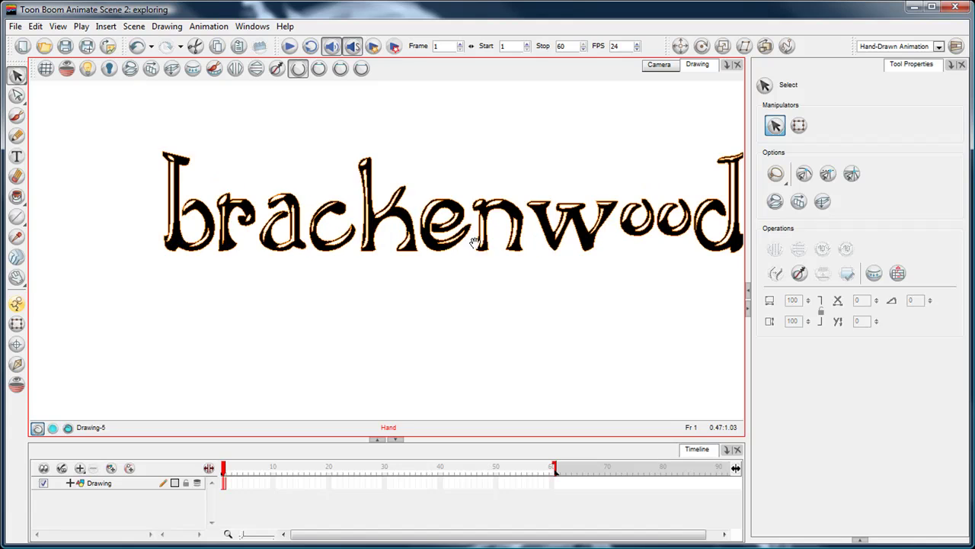
Select the k shape and the w shape individually to check that the letters are separate vector objects.
drag(475, 242, 398, 260)
click(386, 107)
click(303, 227)
drag(481, 184, 470, 253)
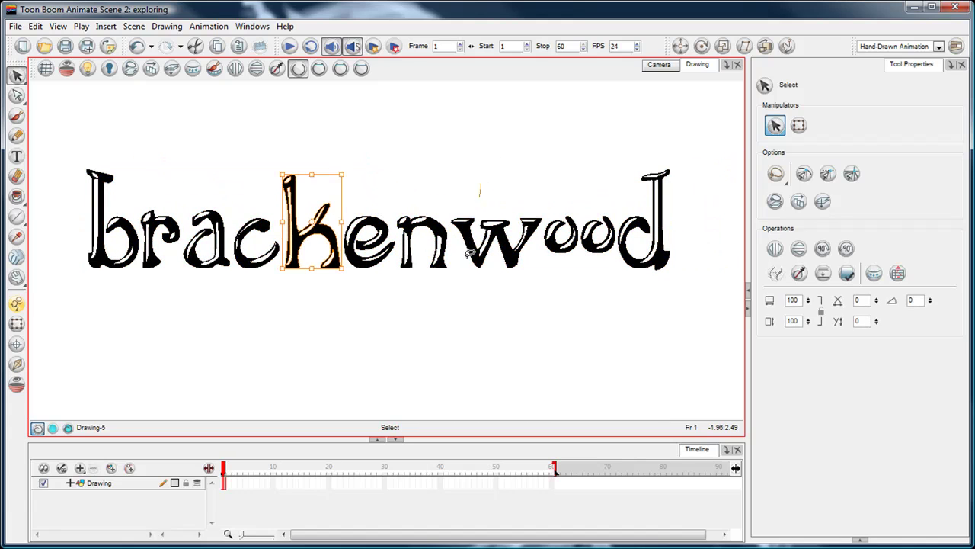
click(470, 253)
Try bulging the outer side of the d's stem outward with the Contour Editor, and undo the change.
click(17, 94)
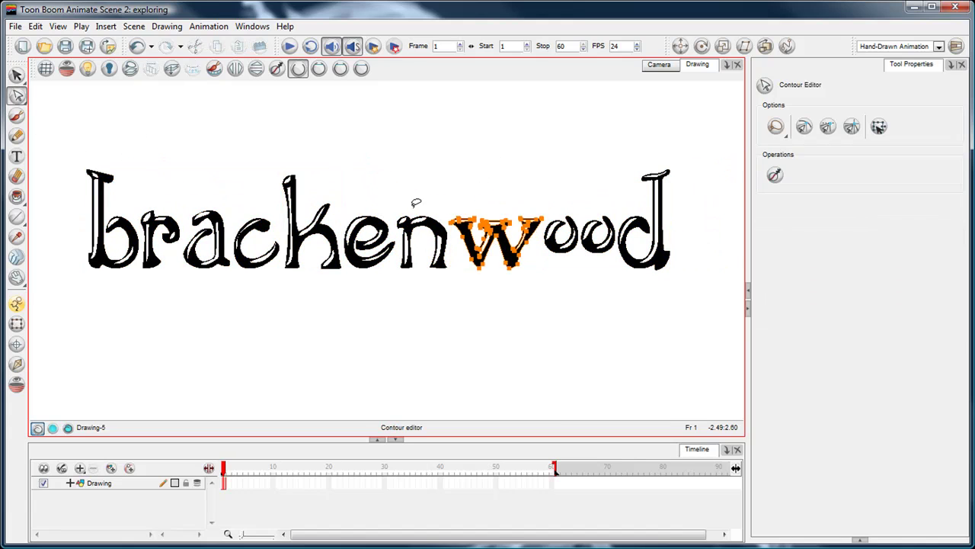
click(516, 164)
click(663, 210)
drag(663, 209, 675, 204)
click(703, 199)
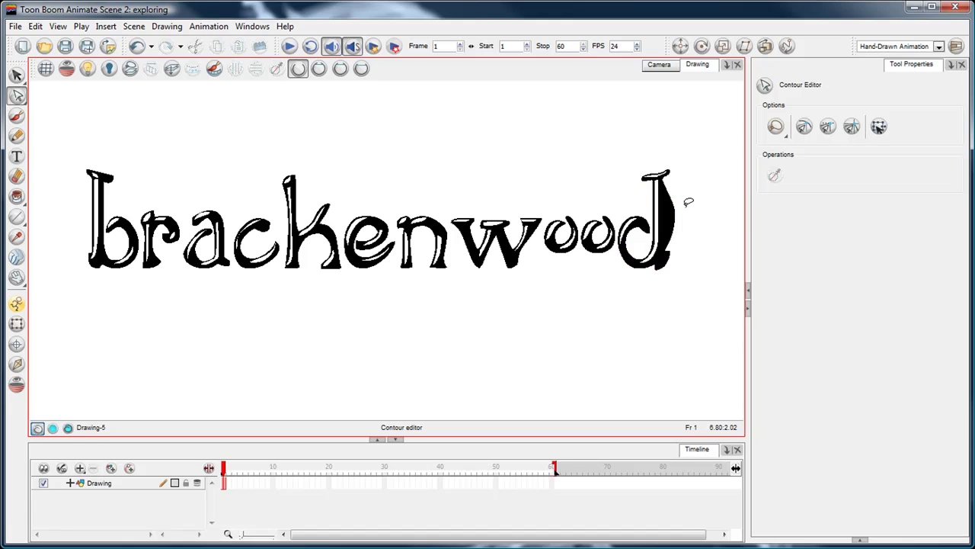
key(ctrl+z)
Show the Colour view and make the New 2 swatch the current colour.
click(913, 70)
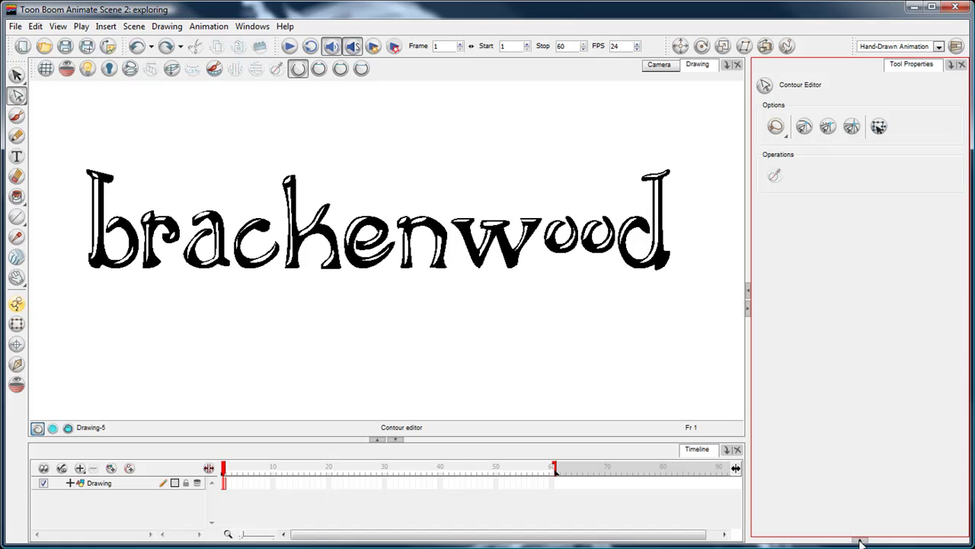
click(859, 542)
click(788, 486)
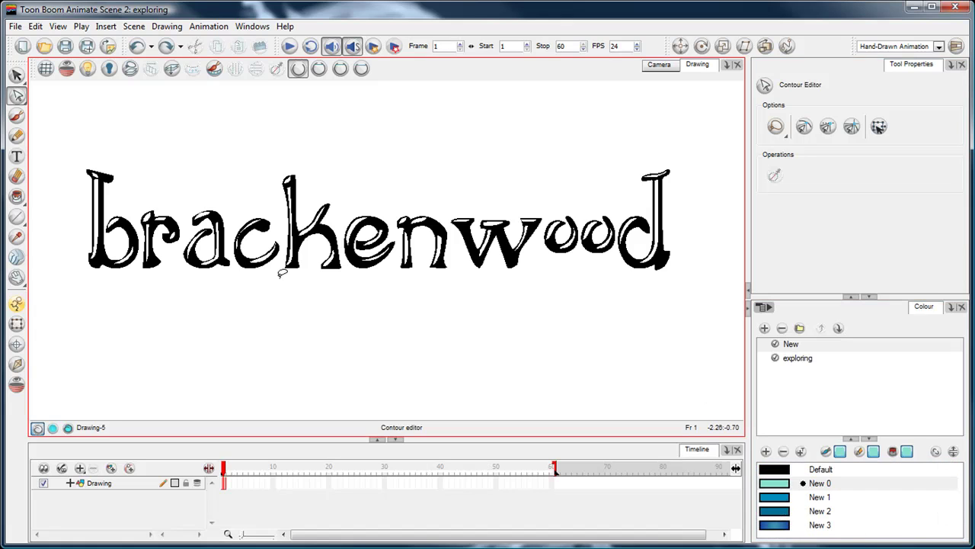
click(779, 516)
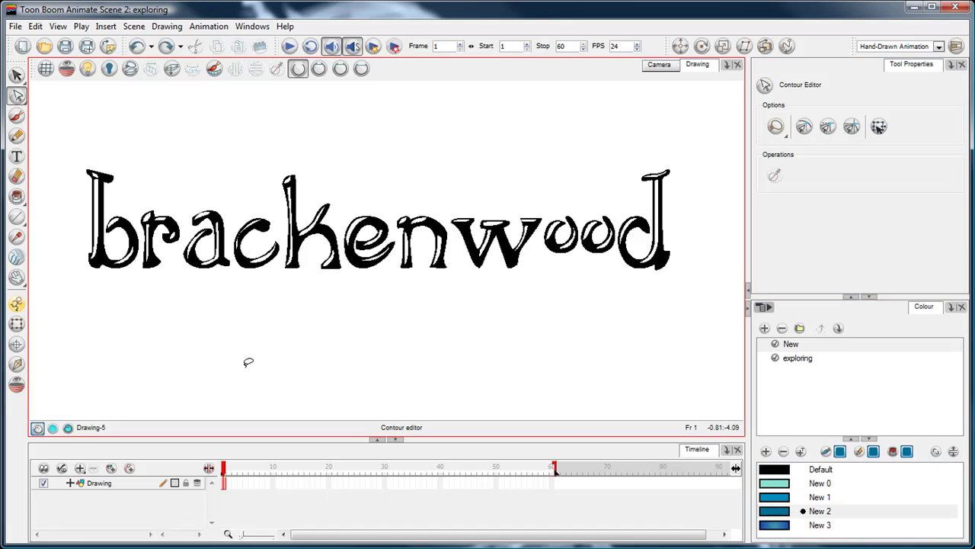
Try painting broad New 2 brush strokes across the lettering, and undo them.
click(16, 114)
drag(78, 298, 453, 211)
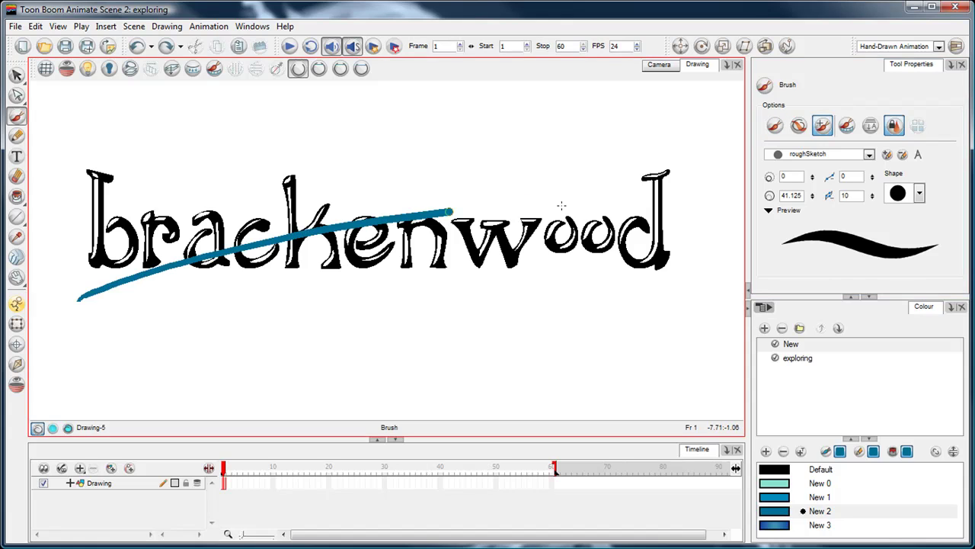
drag(562, 206, 702, 250)
mouse_move(329, 169)
mouse_down()
mouse_move(57, 258)
mouse_move(271, 233)
mouse_up()
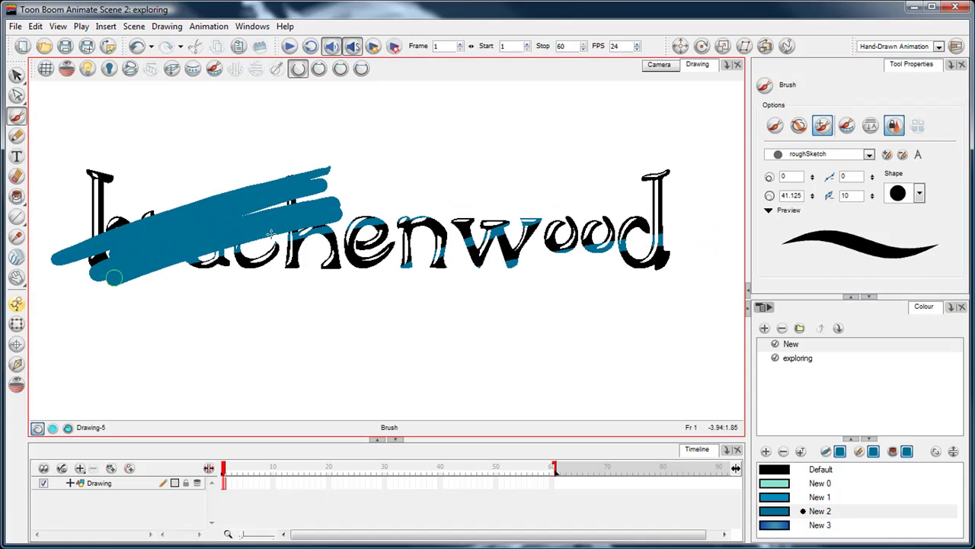
key(ctrl+z)
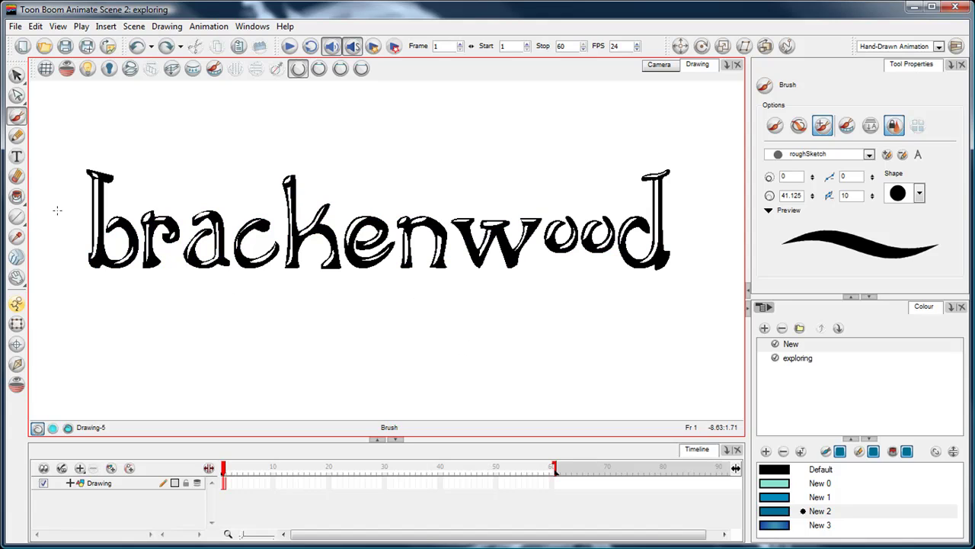
Pick the black Default colour from the letter b and try a brush stroke from its top, undoing the stroke.
key(d)
click(109, 175)
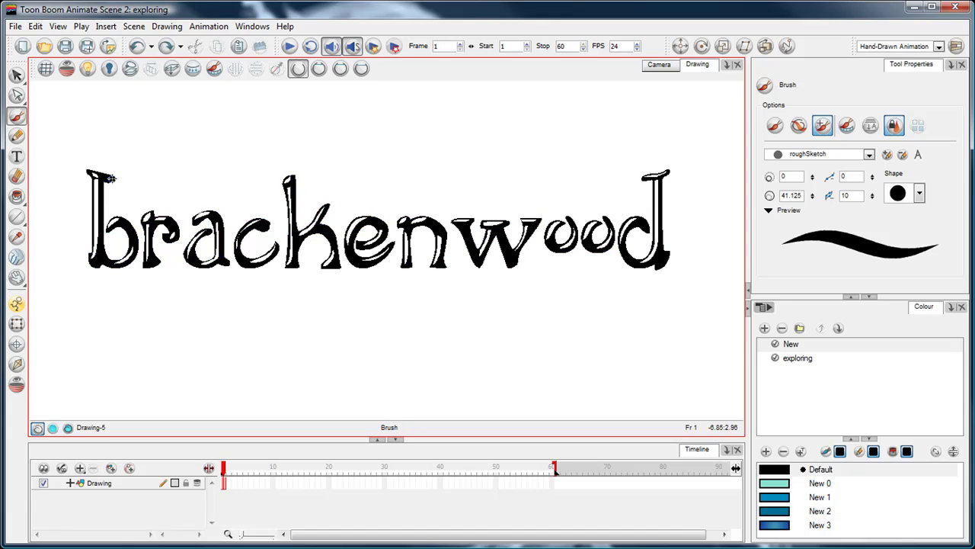
mouse_move(111, 178)
mouse_down()
mouse_move(163, 157)
mouse_move(202, 159)
mouse_move(221, 177)
mouse_move(255, 171)
mouse_up()
key(ctrl+z)
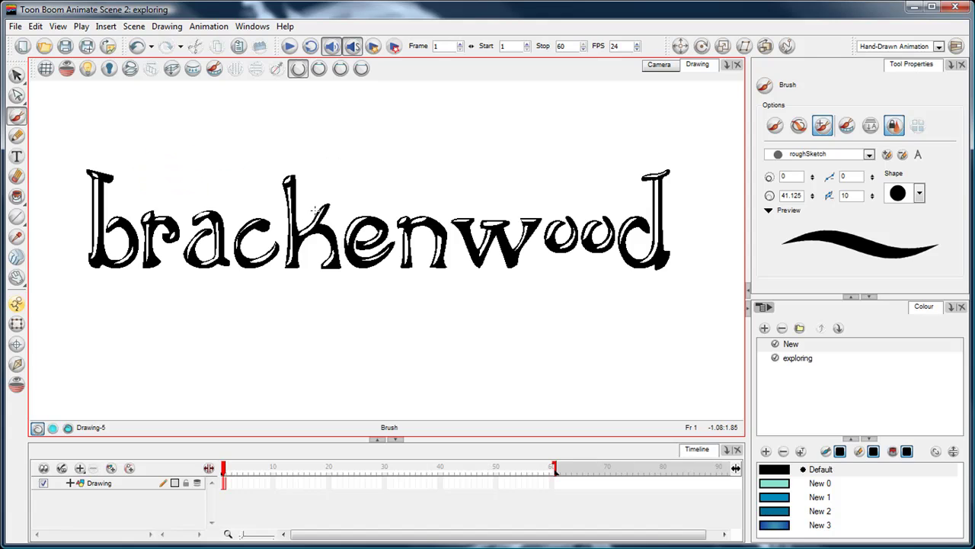
Set the brush to paint on empty areas and draw curling black flourishes from the b's top, the k's foot and the d's top.
click(779, 128)
mouse_move(109, 178)
mouse_down()
mouse_move(214, 154)
mouse_move(227, 181)
mouse_move(215, 186)
mouse_move(253, 201)
mouse_up()
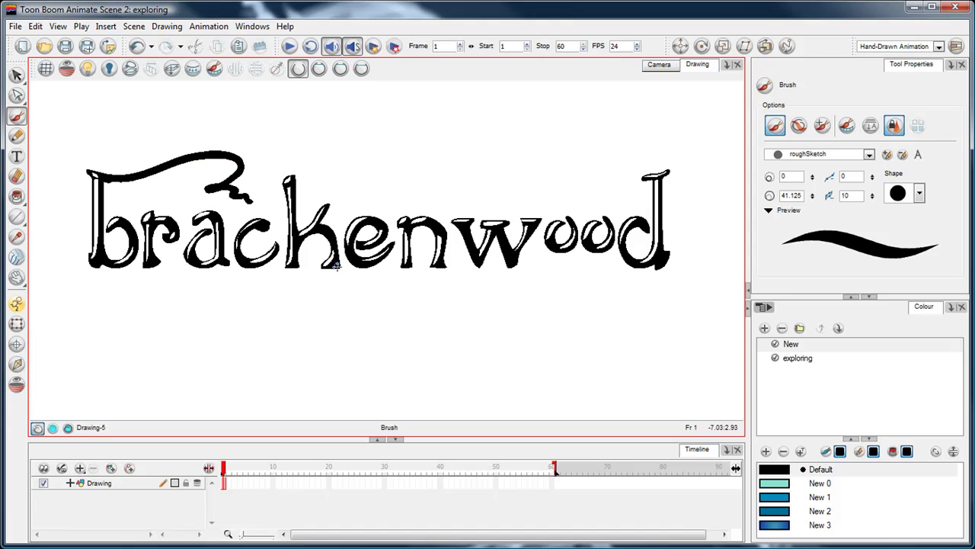
mouse_move(336, 265)
mouse_down()
mouse_move(354, 280)
mouse_move(450, 282)
mouse_move(477, 300)
mouse_move(524, 301)
mouse_move(546, 285)
mouse_up()
mouse_move(646, 177)
mouse_down()
mouse_move(522, 197)
mouse_move(508, 170)
mouse_move(532, 166)
mouse_move(504, 177)
mouse_move(479, 160)
mouse_move(451, 191)
mouse_up()
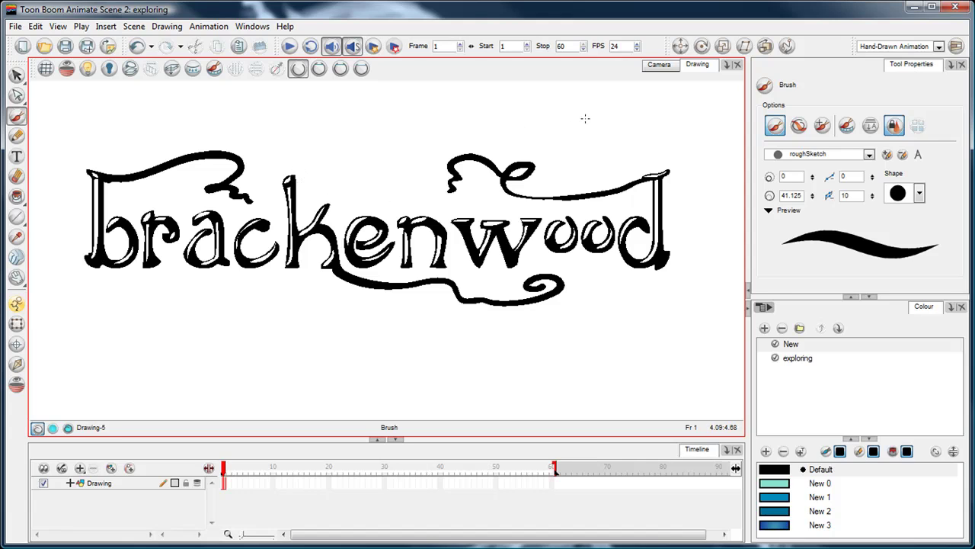
key(1)
key(space)
scroll(392, 279, down, 1)
click(16, 76)
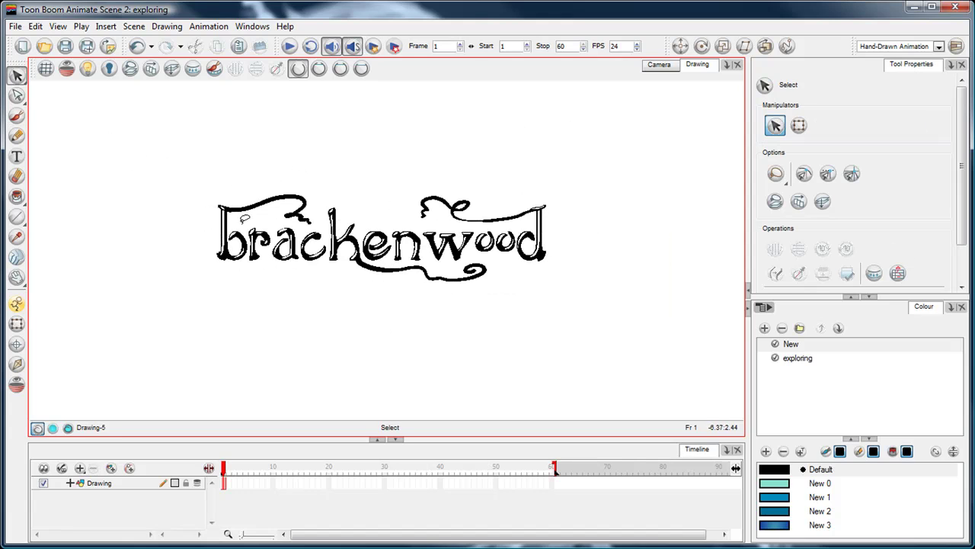
mouse_move(175, 232)
mouse_down()
mouse_move(522, 179)
mouse_move(593, 196)
mouse_up()
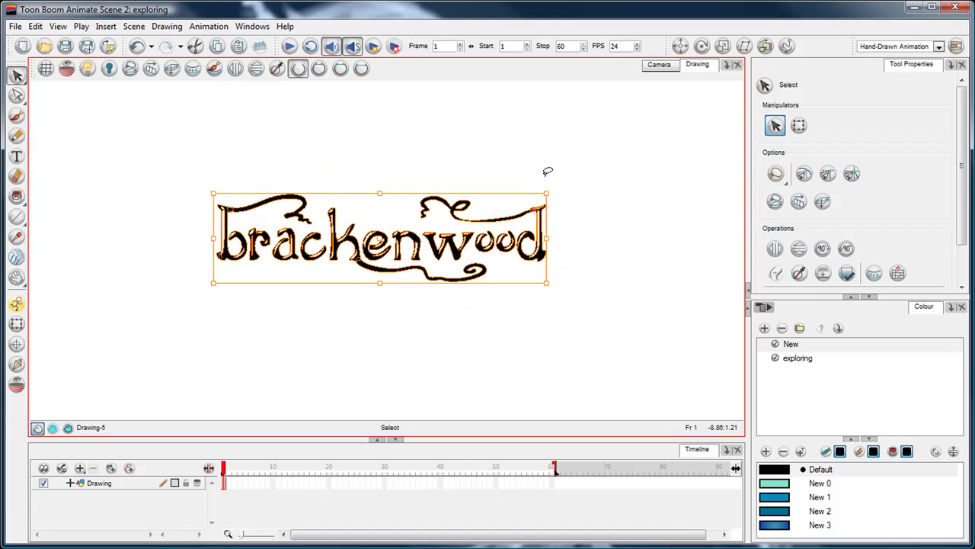
scroll(462, 238, up, 1)
scroll(463, 238, up, 1)
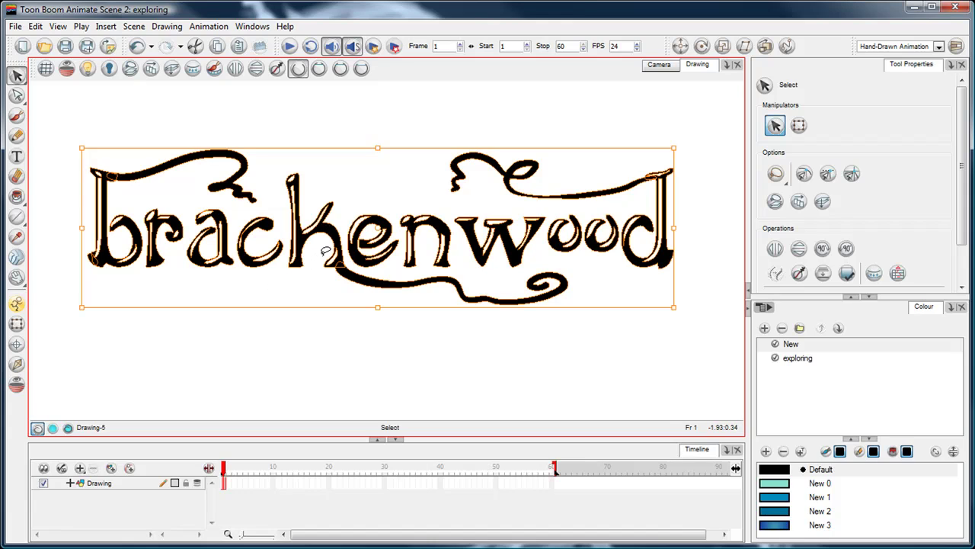
key(alt+e)
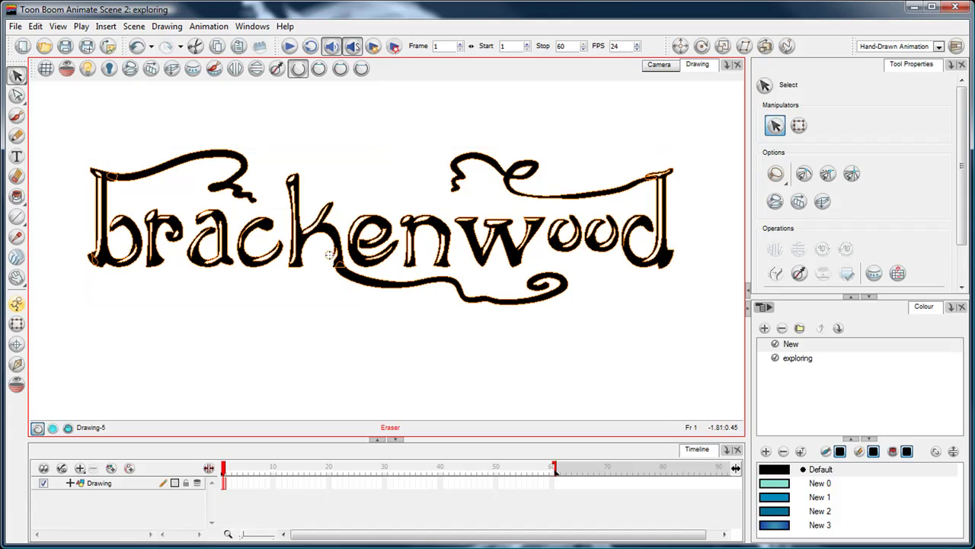
key(Escape)
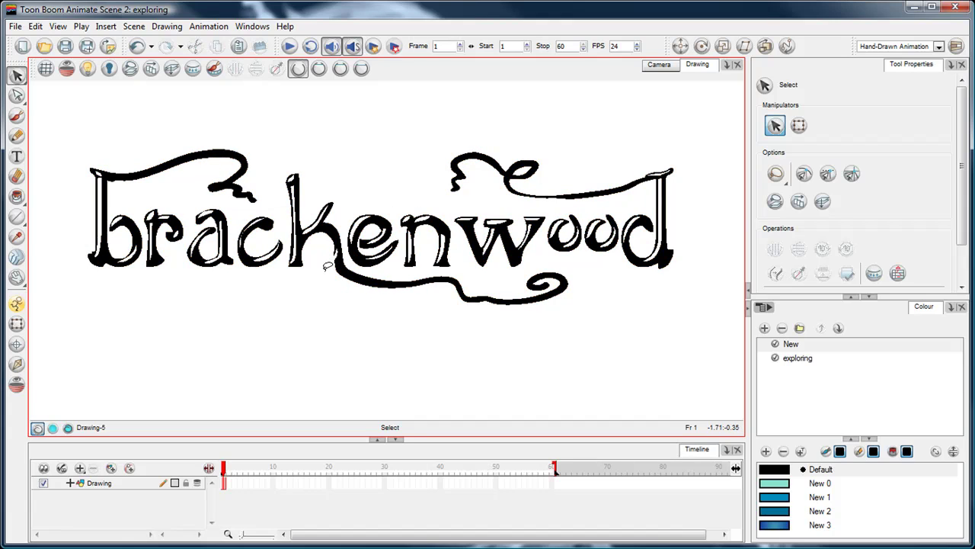
Select the whole title, and each of its three flourishes individually, to check which strokes are separate shapes.
click(16, 81)
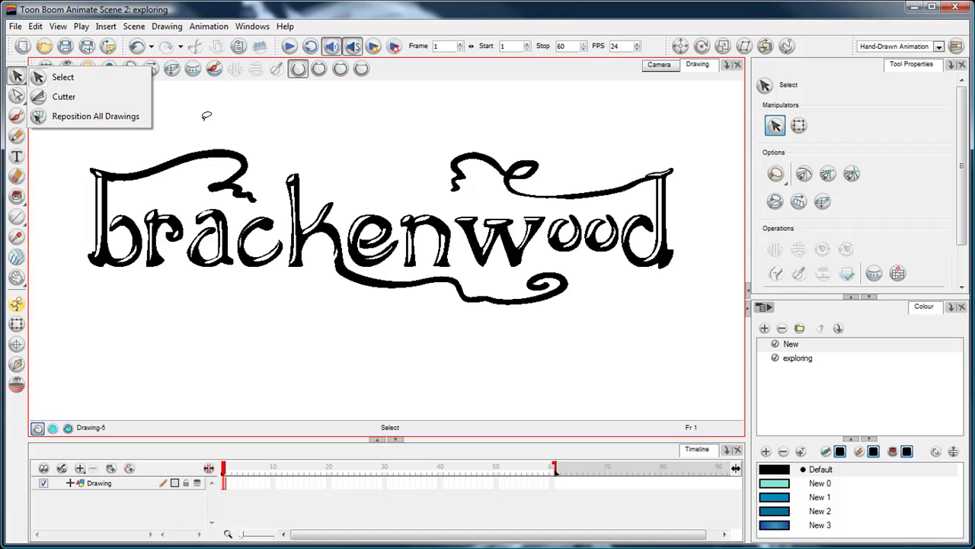
click(204, 117)
mouse_move(110, 141)
mouse_down()
mouse_move(383, 355)
mouse_move(318, 87)
mouse_move(228, 115)
mouse_up()
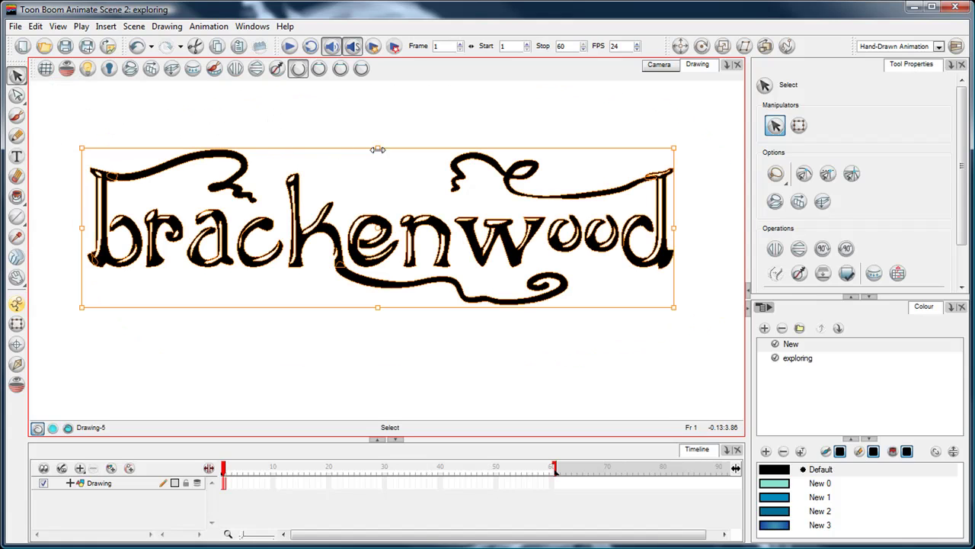
click(199, 163)
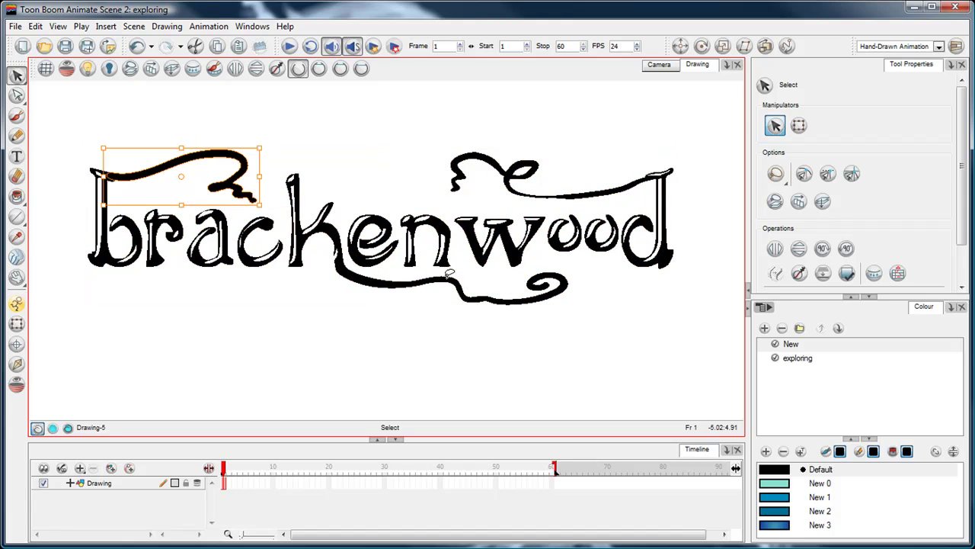
click(448, 292)
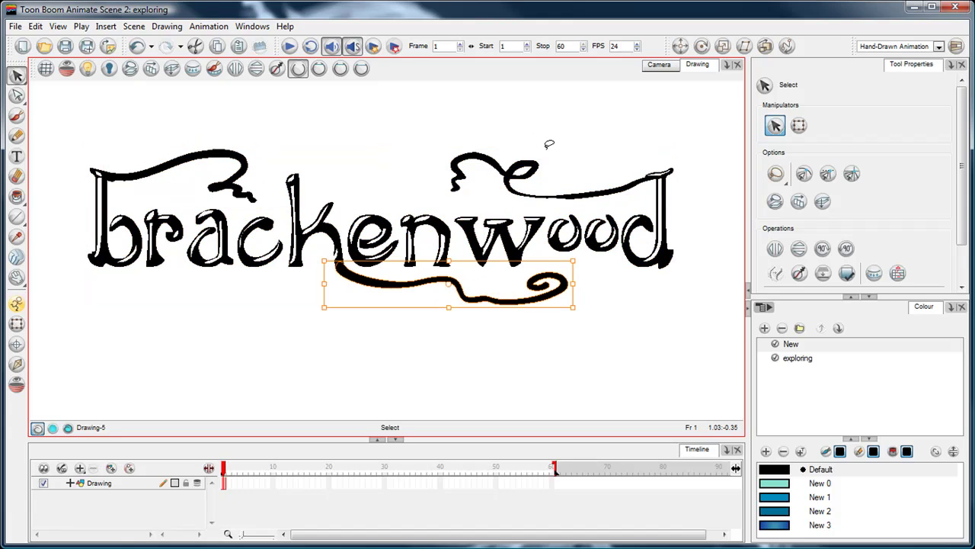
click(511, 162)
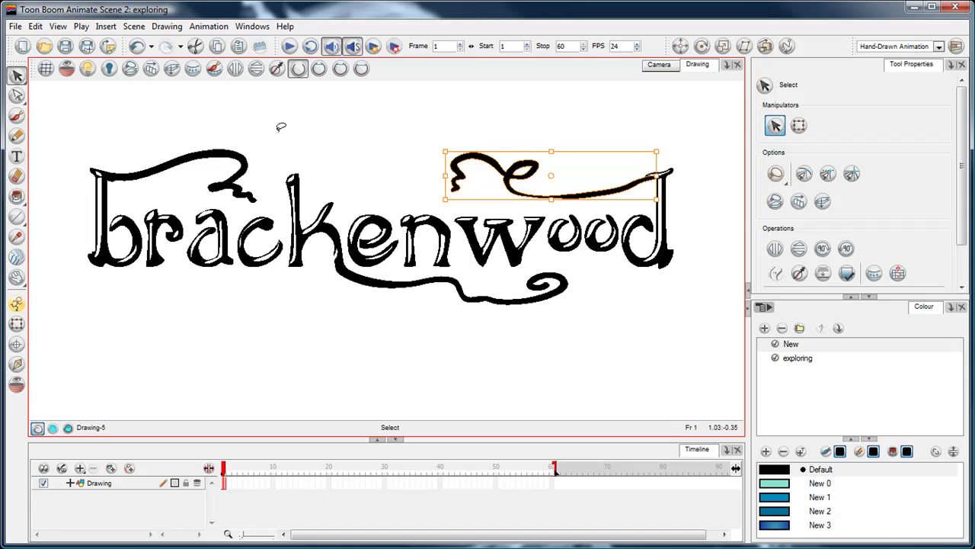
Flatten the whole title with its flourishes, and pick the flourishes on b, d and k to check they are merged.
mouse_move(141, 132)
mouse_down()
mouse_move(74, 277)
mouse_move(546, 92)
mouse_move(179, 132)
mouse_up()
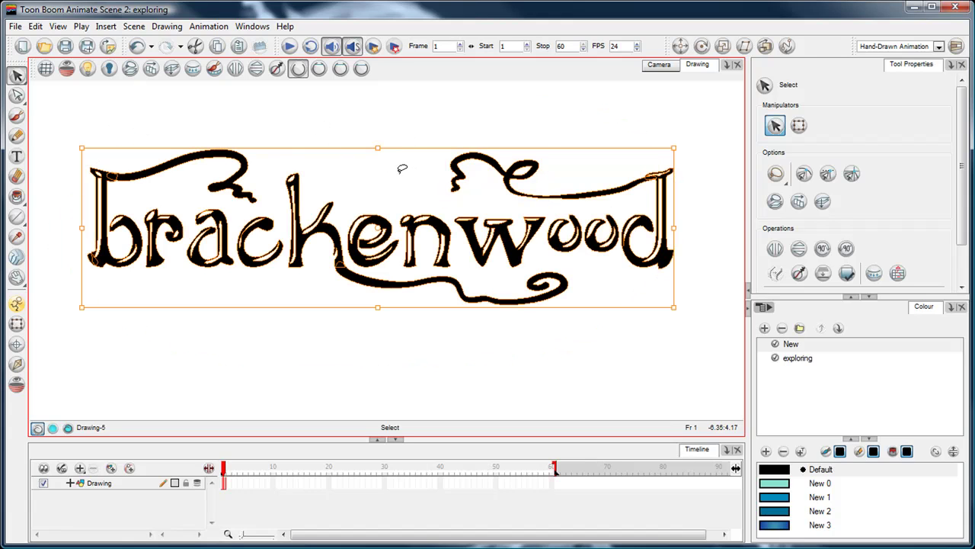
key(ctrl+z)
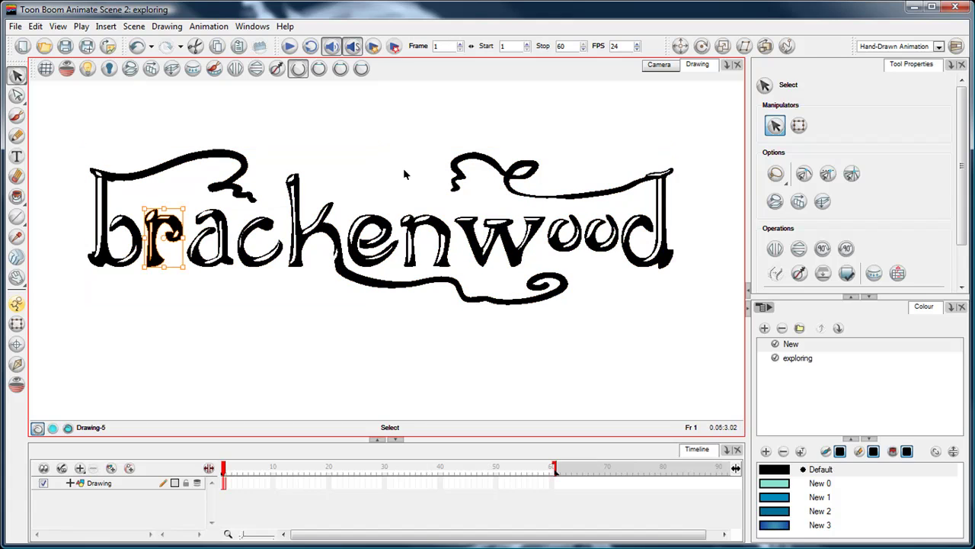
click(284, 132)
click(204, 187)
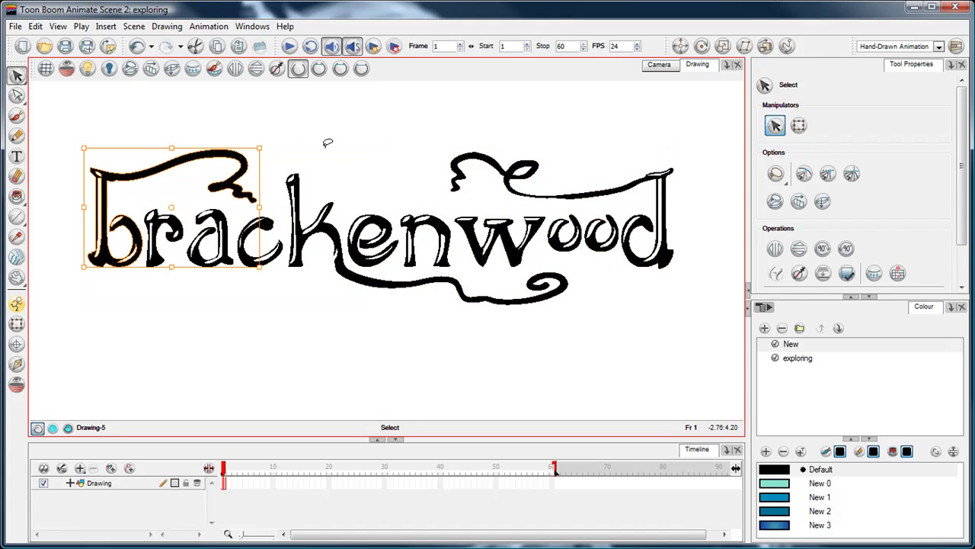
click(268, 101)
click(479, 156)
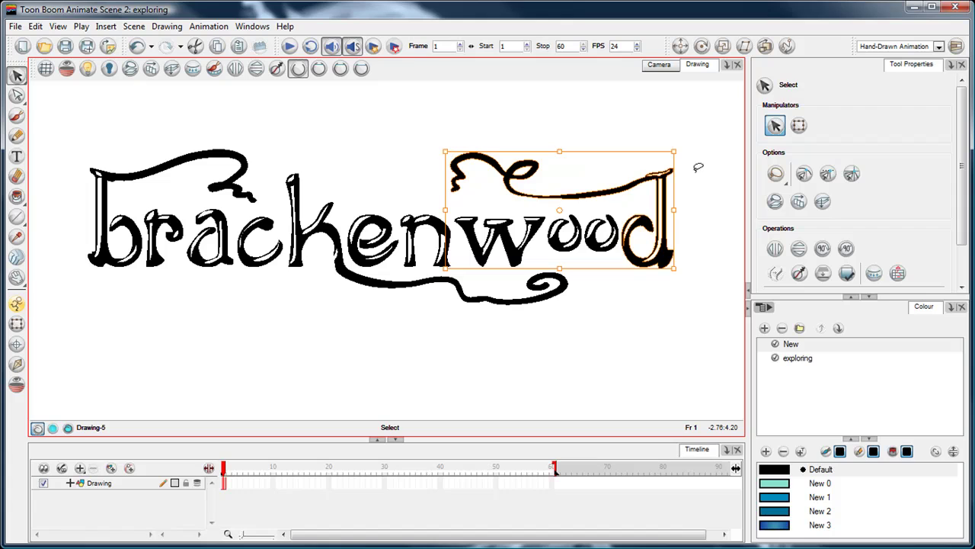
click(393, 296)
Select the whole brackenwood title and, in the Camera view, distribute its letters to separate layers.
key(1)
key(1)
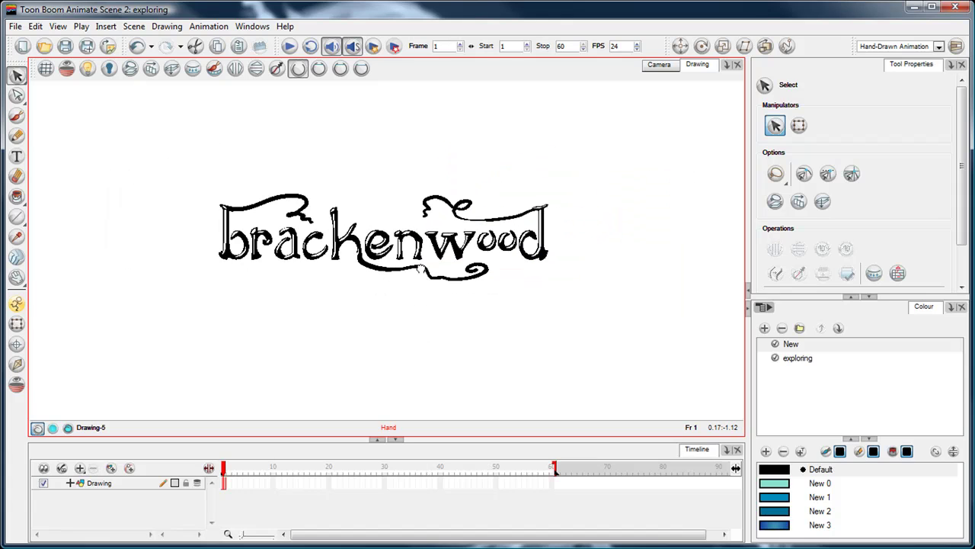
drag(437, 277, 454, 268)
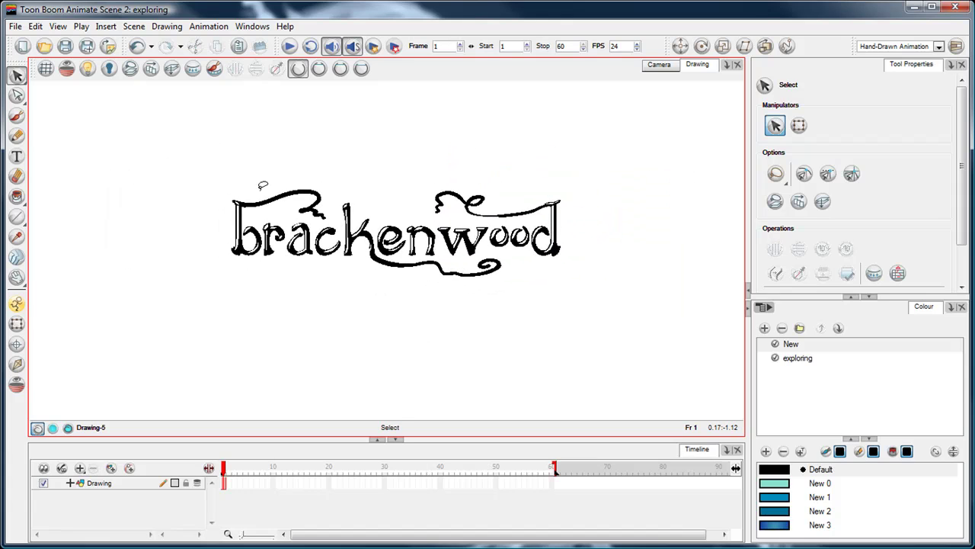
mouse_move(180, 235)
mouse_down()
mouse_move(502, 297)
mouse_move(250, 307)
mouse_up()
click(659, 66)
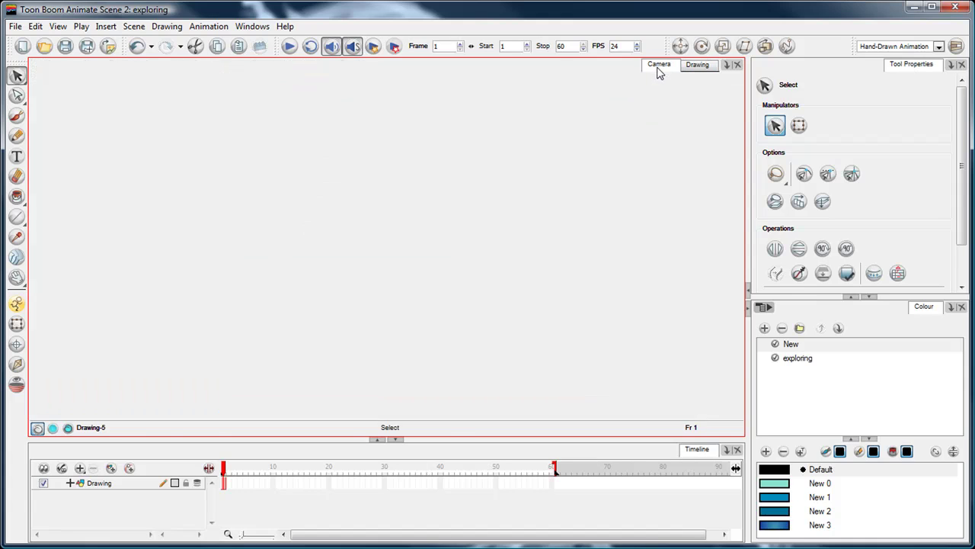
key(1)
key(space)
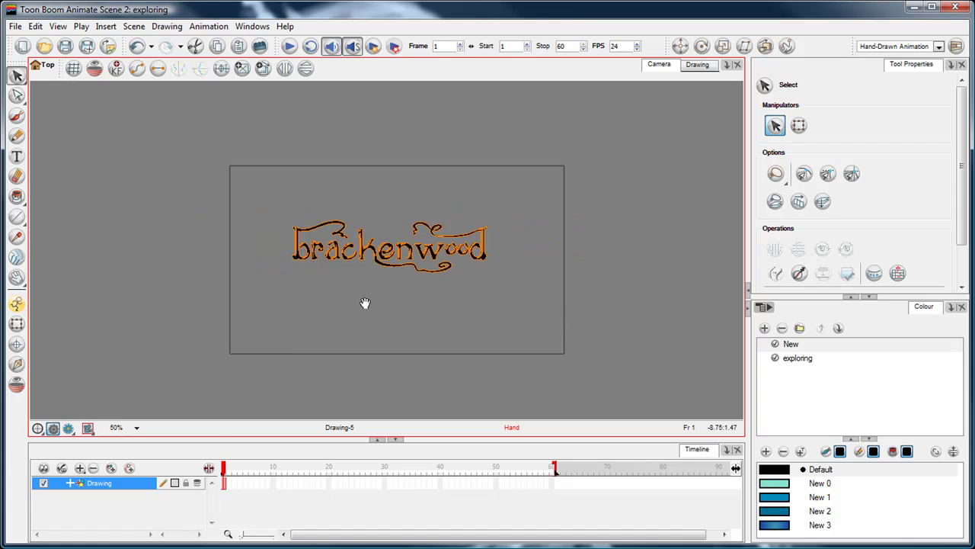
drag(366, 305, 369, 271)
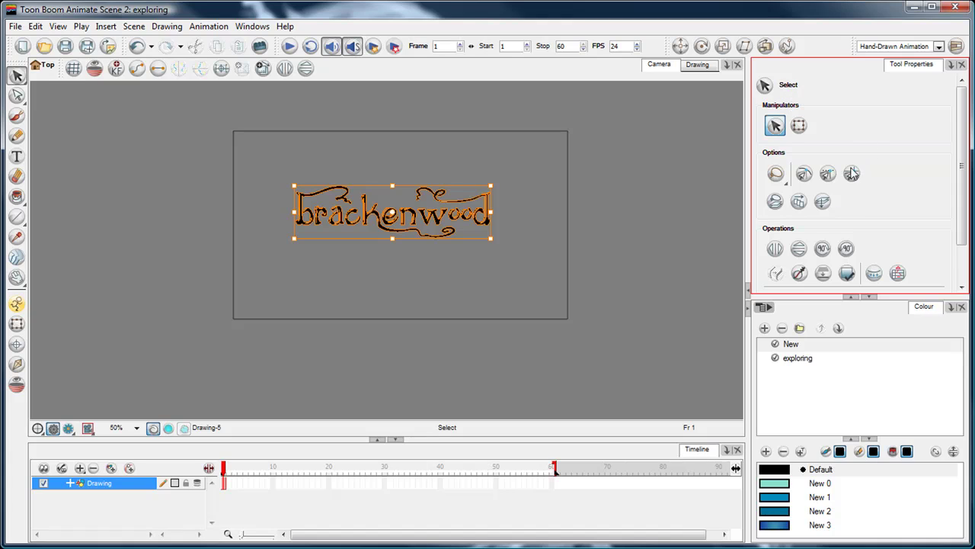
click(898, 273)
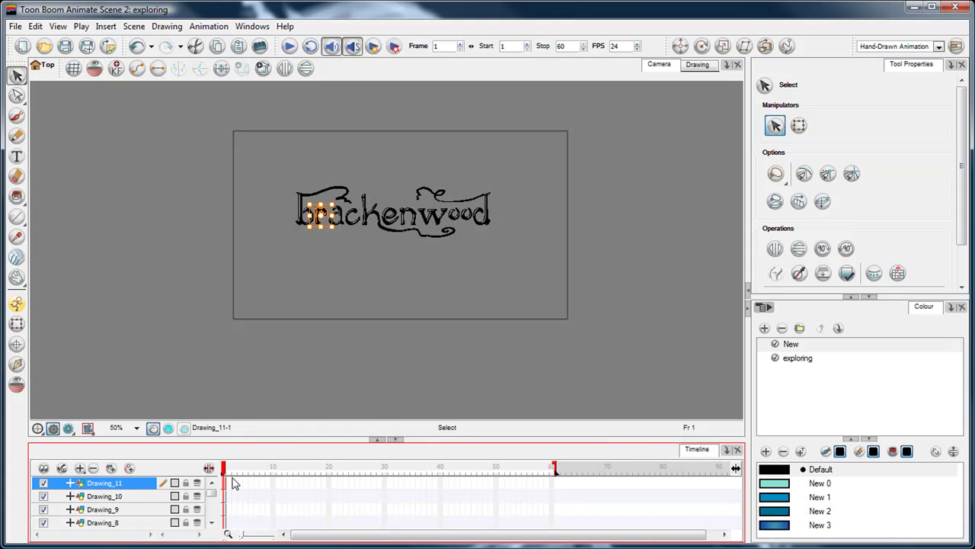
Enlarge the Timeline to show all the distributed layers, and look through Drawing_10, Drawing_9 and Drawing.
drag(302, 446, 305, 218)
key(space)
drag(404, 144, 364, 177)
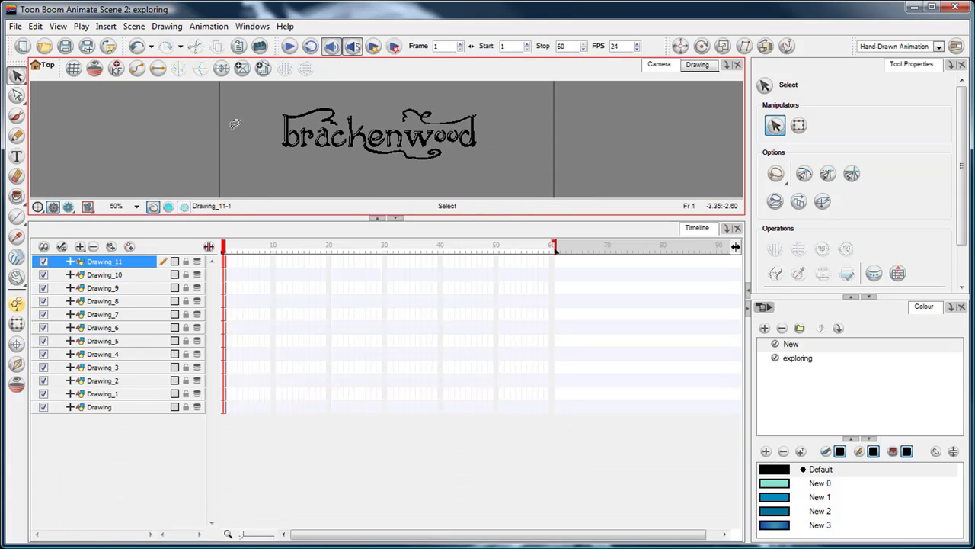
drag(234, 128, 496, 144)
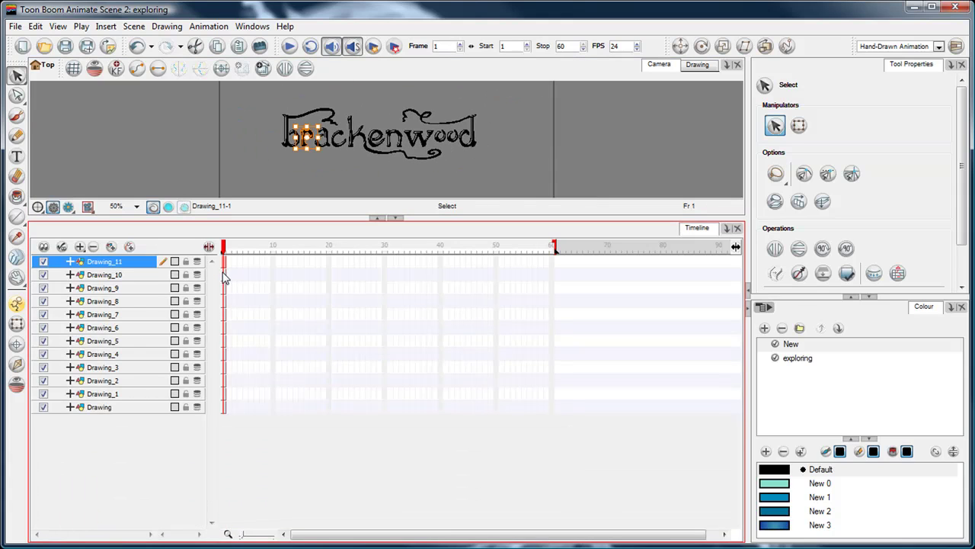
click(225, 278)
click(225, 289)
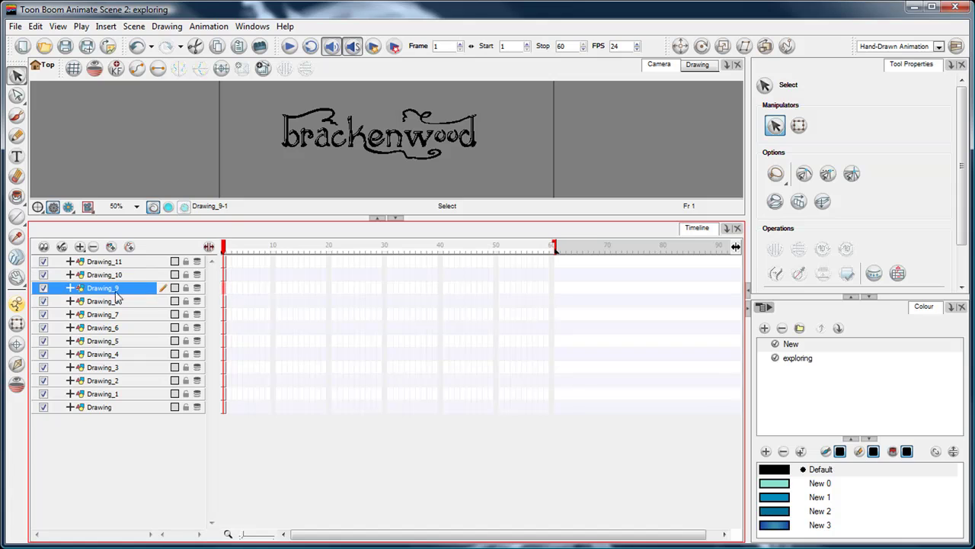
click(107, 407)
Hide and show the Drawing_8 and Drawing_7 layers to check which letters they hold.
click(43, 301)
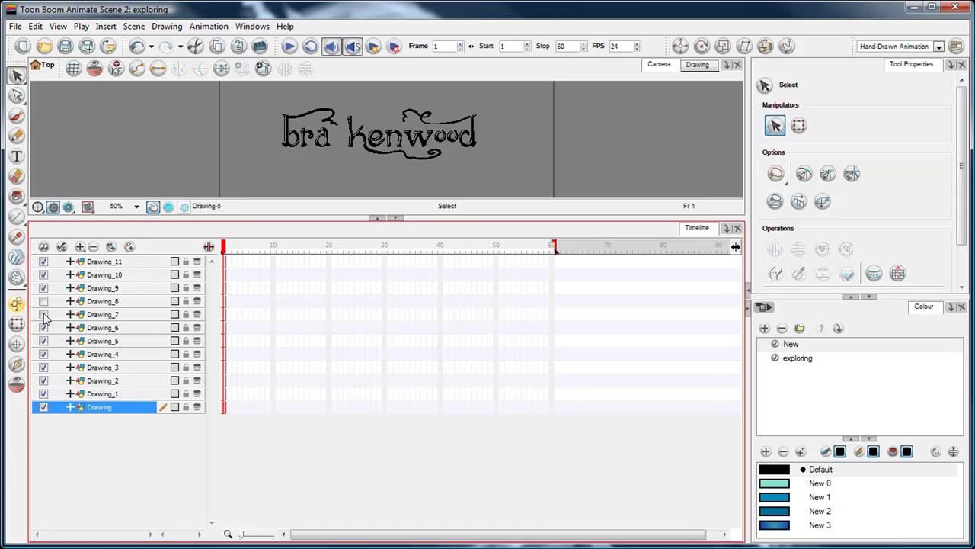
click(43, 314)
click(42, 301)
click(42, 314)
Reduce the Timeline's height and select the Default swatch in the New palette.
drag(584, 214, 555, 404)
click(869, 469)
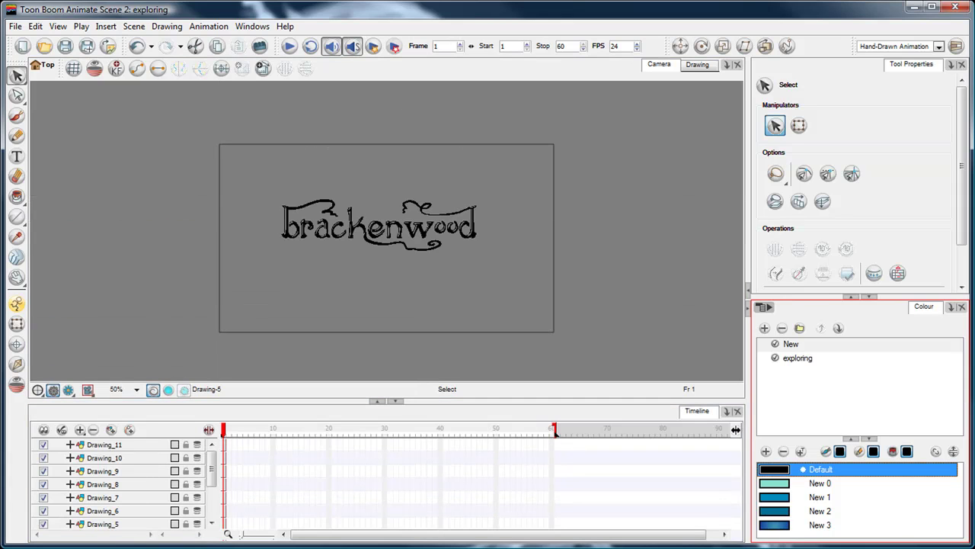